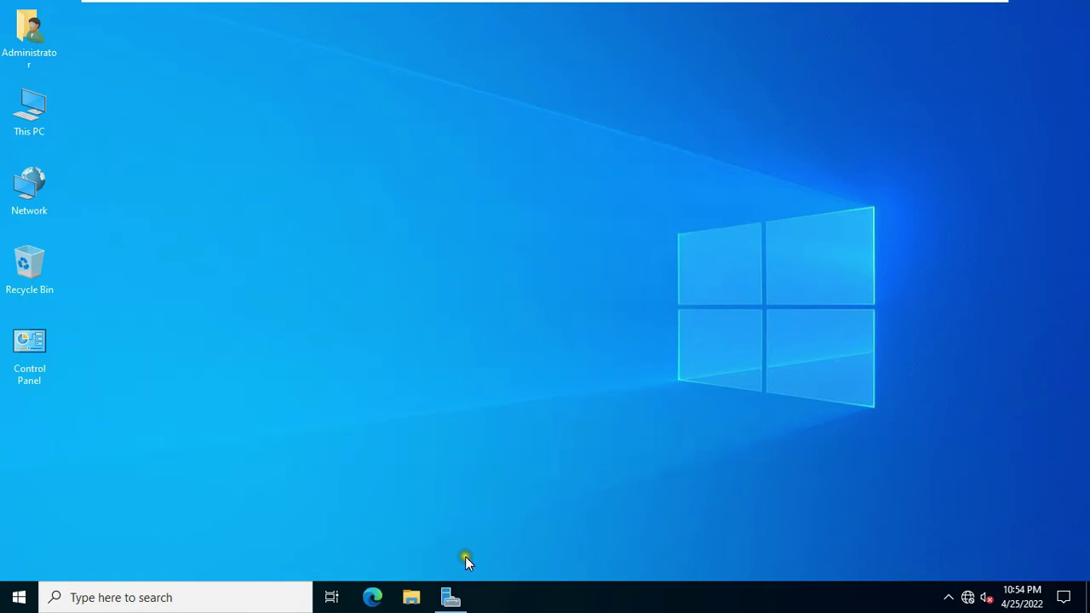
Step: Start the Add Roles and Features wizard with role-based installation on the local server
left_click(450, 597)
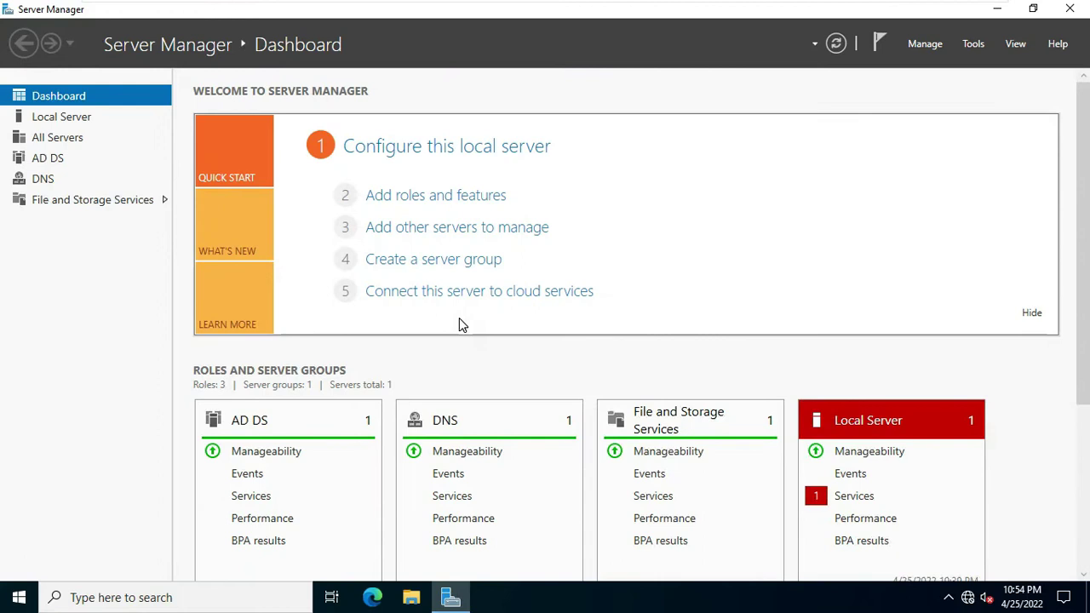
left_click(421, 196)
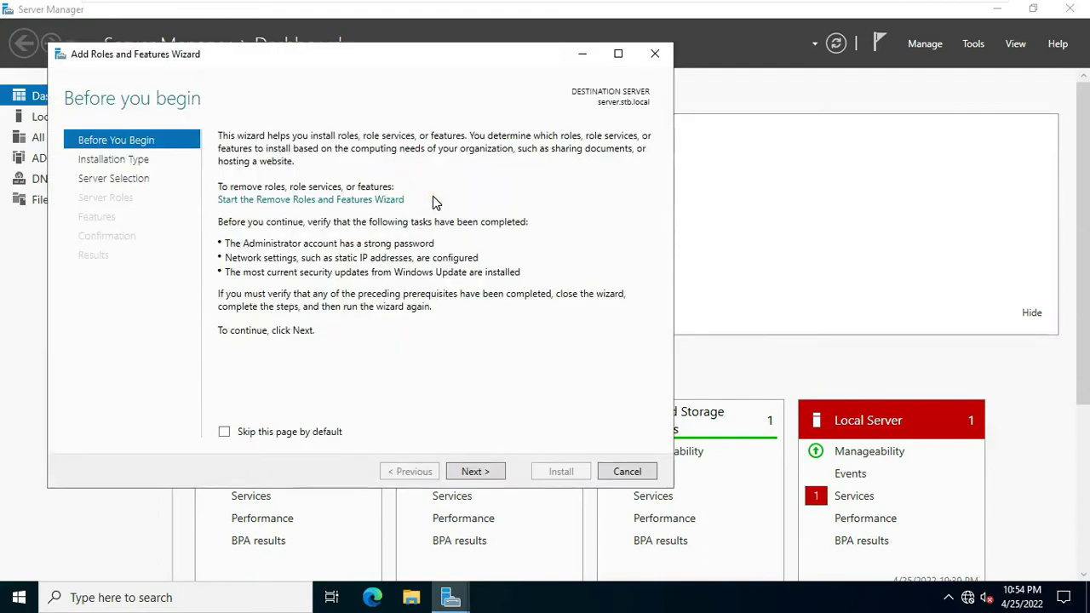
left_click(471, 472)
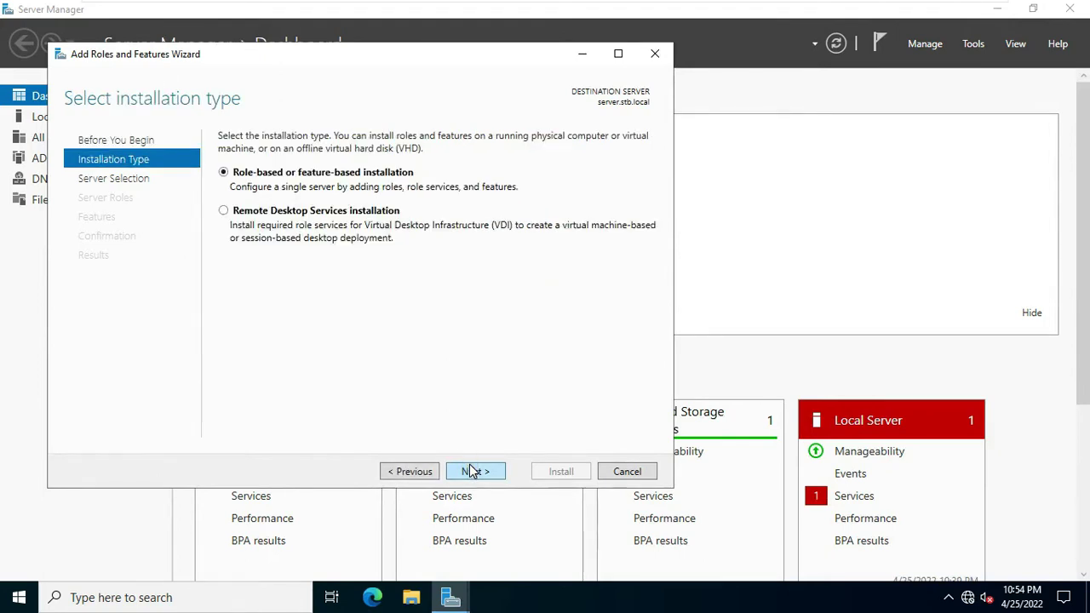
left_click(470, 471)
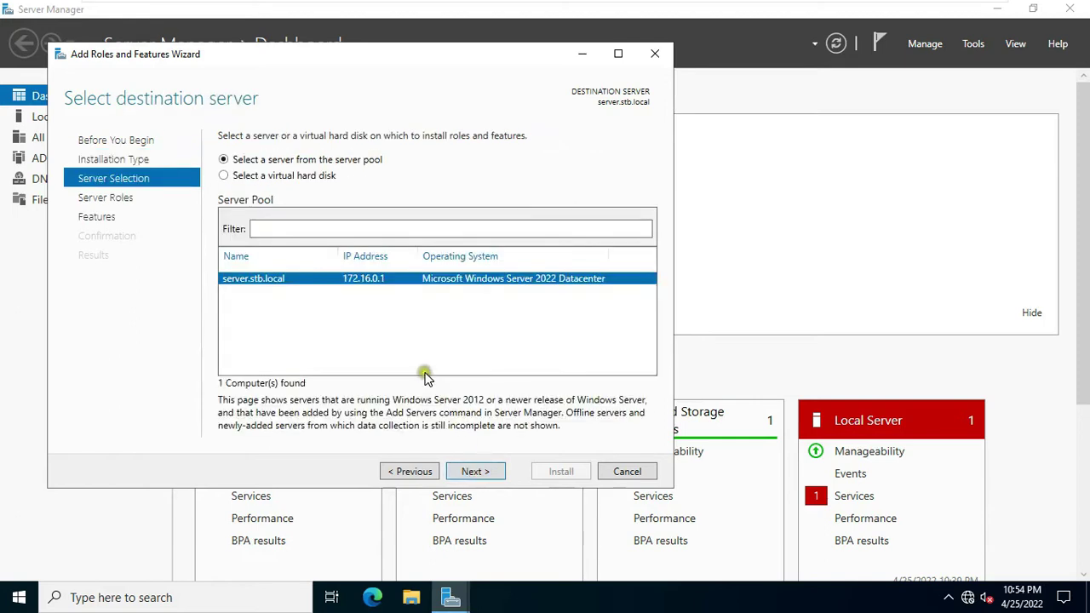
left_click(467, 473)
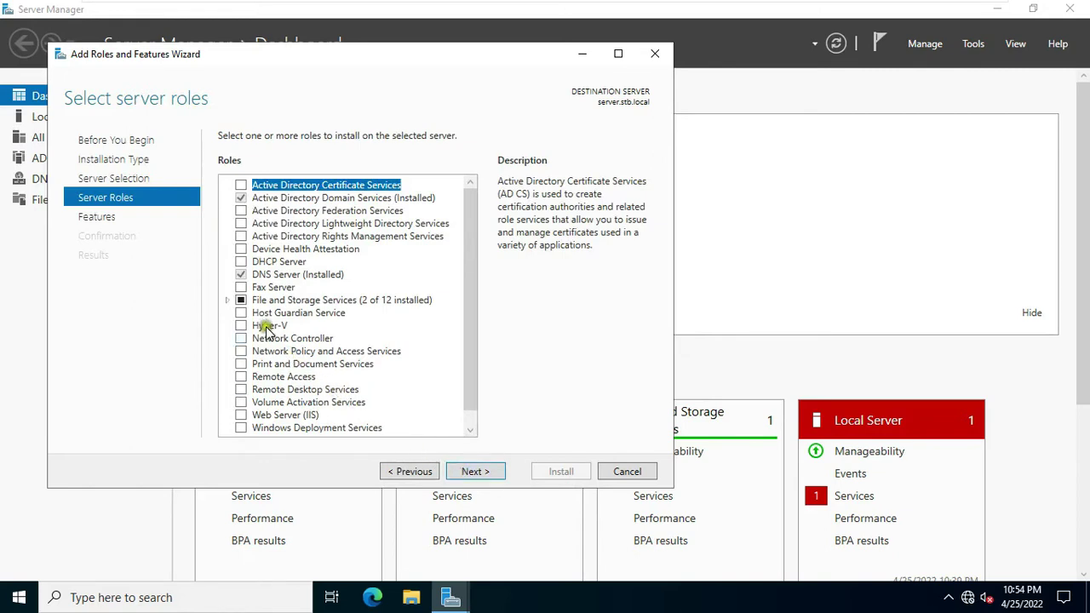
Step: Select Work Folders under File and Storage Services > File and iSCSI Services, adding its required features
left_click(229, 301)
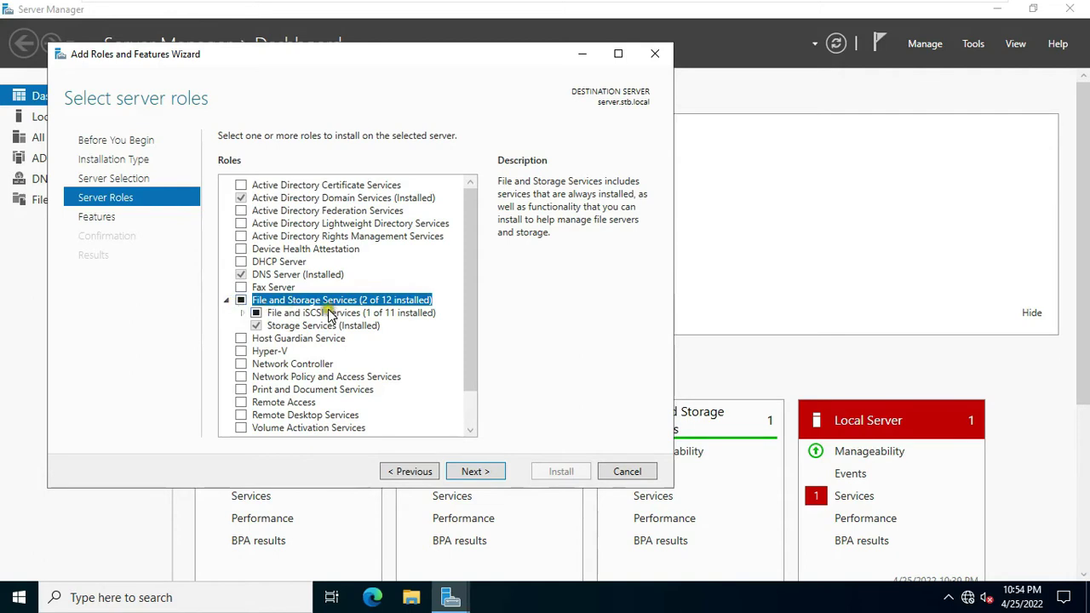
left_click(244, 315)
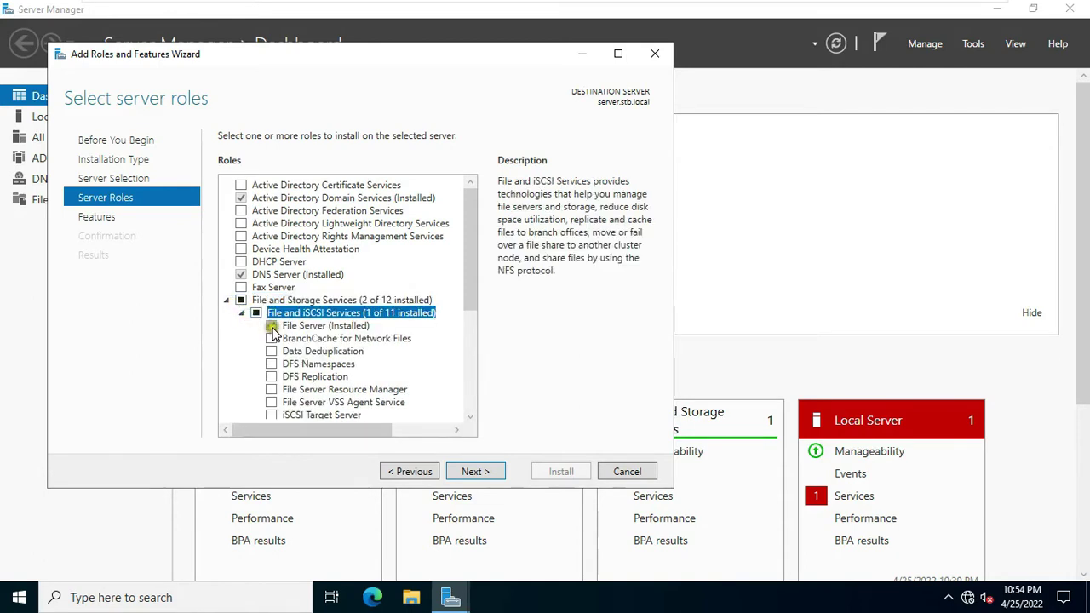
left_click_drag(474, 305, 470, 343)
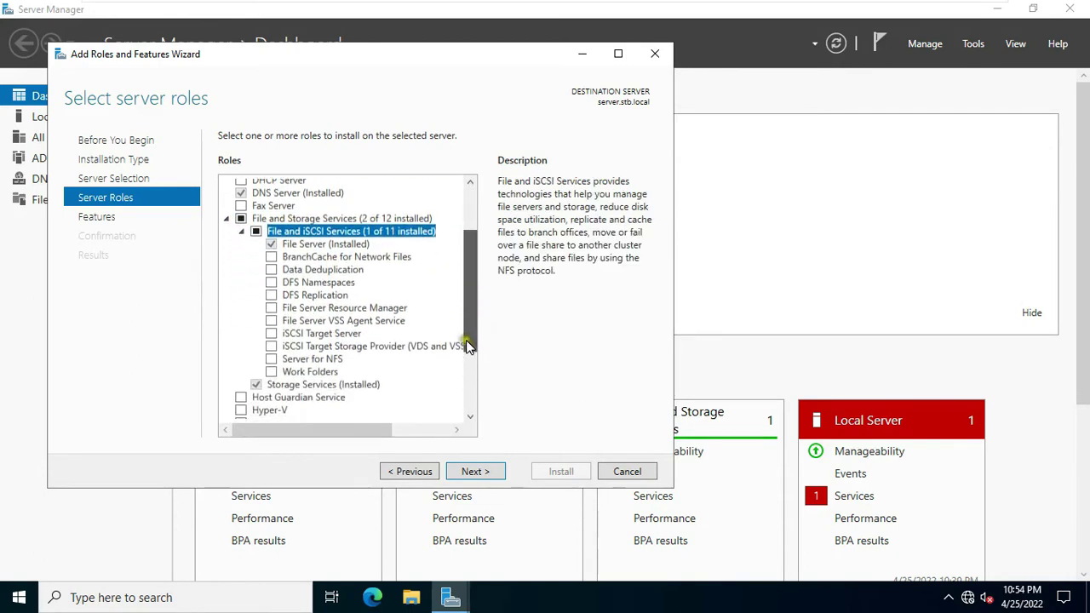
left_click(291, 373)
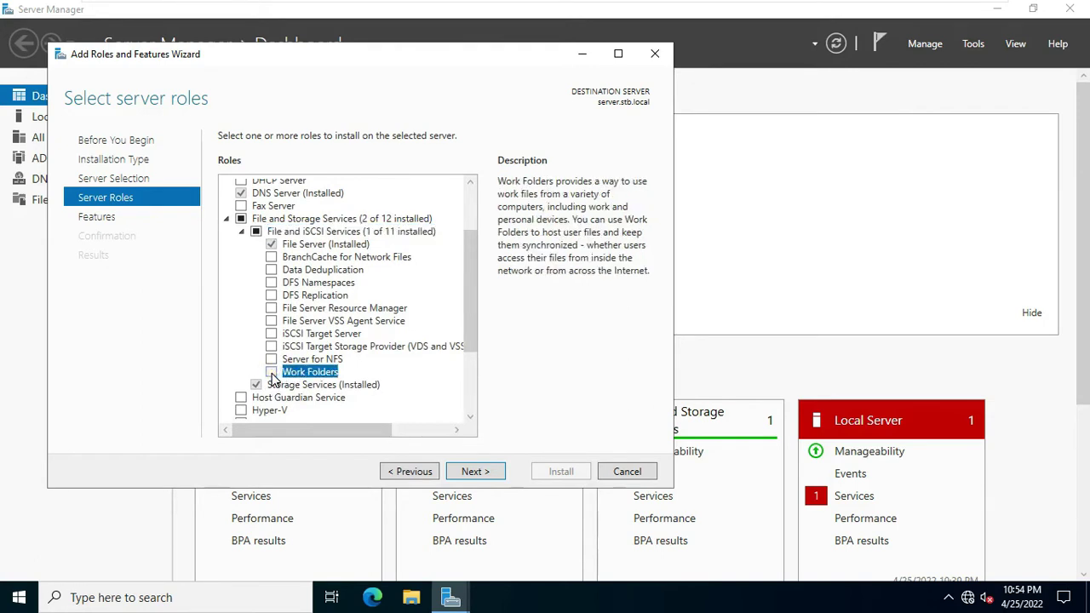
left_click(271, 372)
left_click(403, 401)
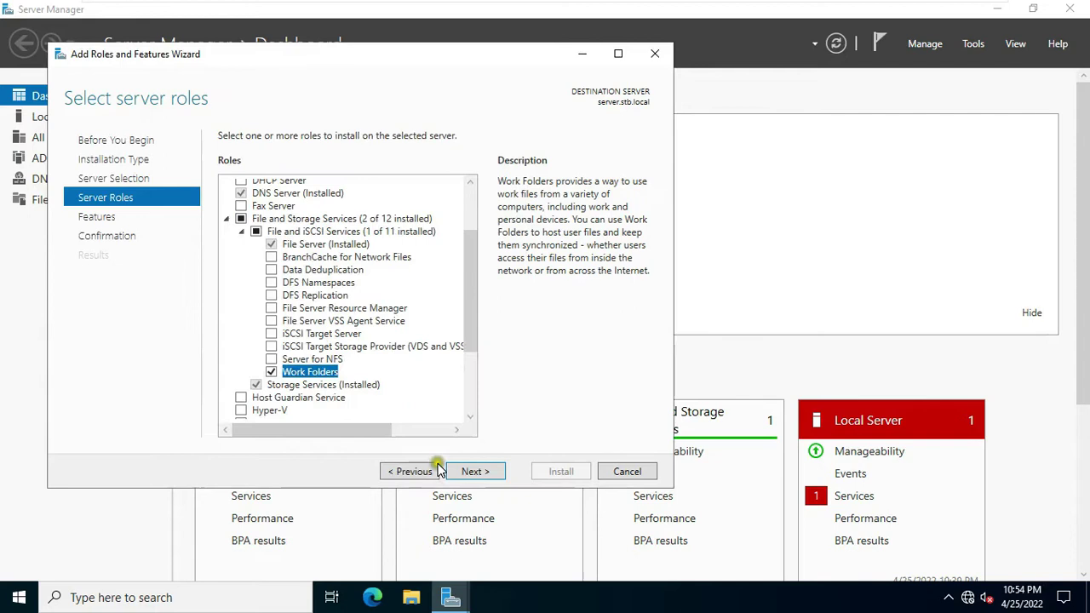
Step: Allow automatic restart, run the installation, and close the finished wizard
left_click(473, 474)
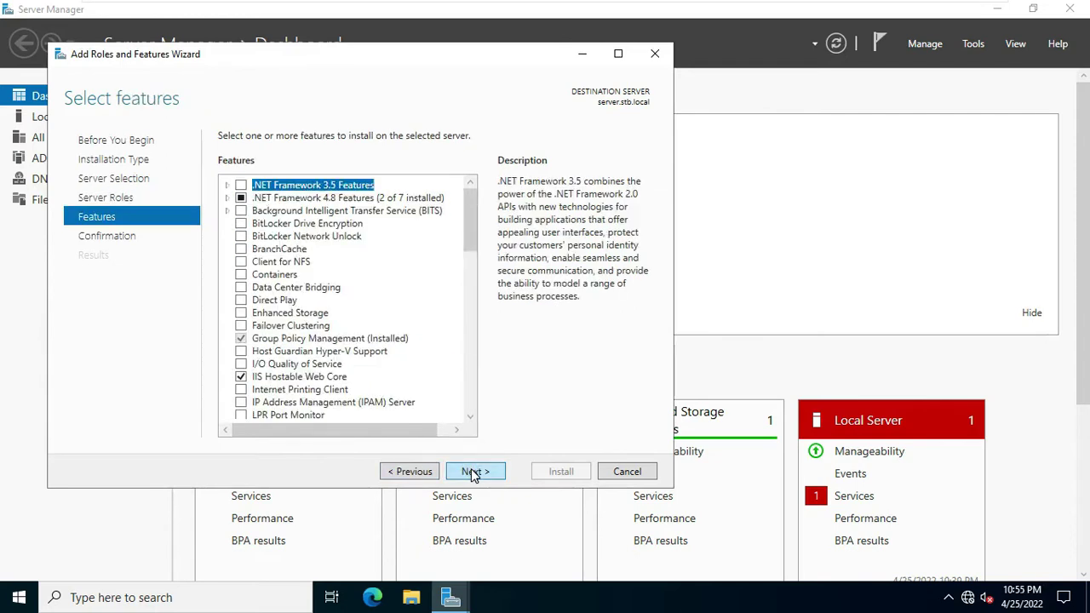
left_click(473, 473)
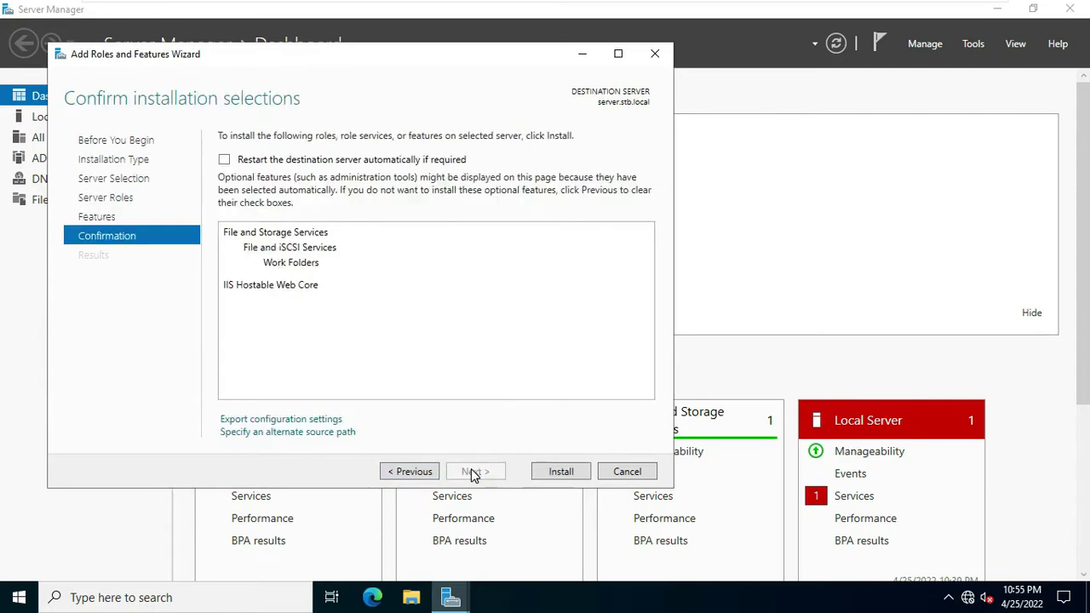
left_click(226, 162)
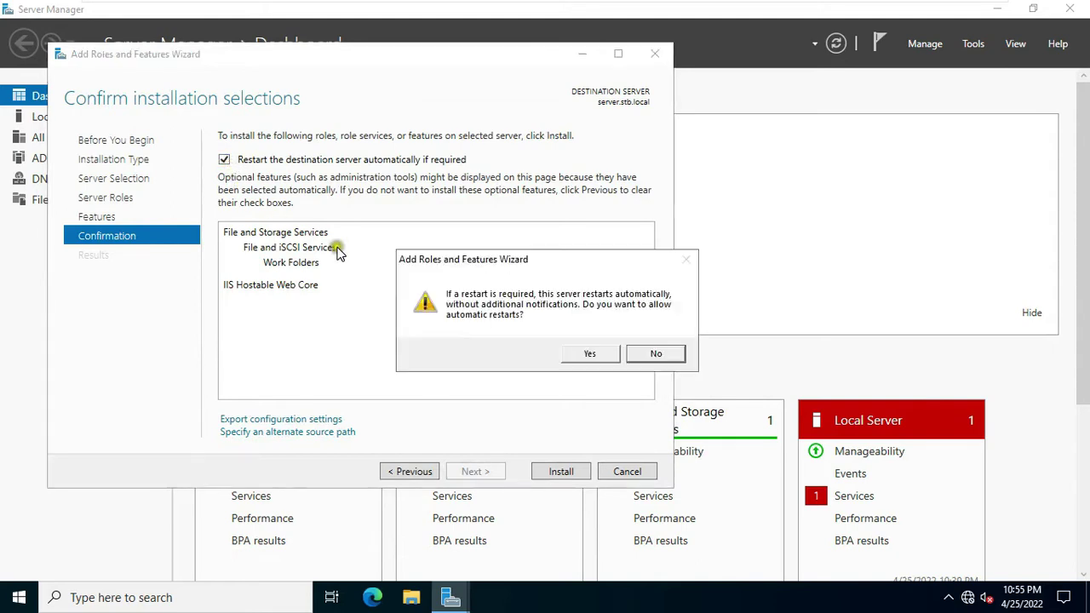
left_click(590, 353)
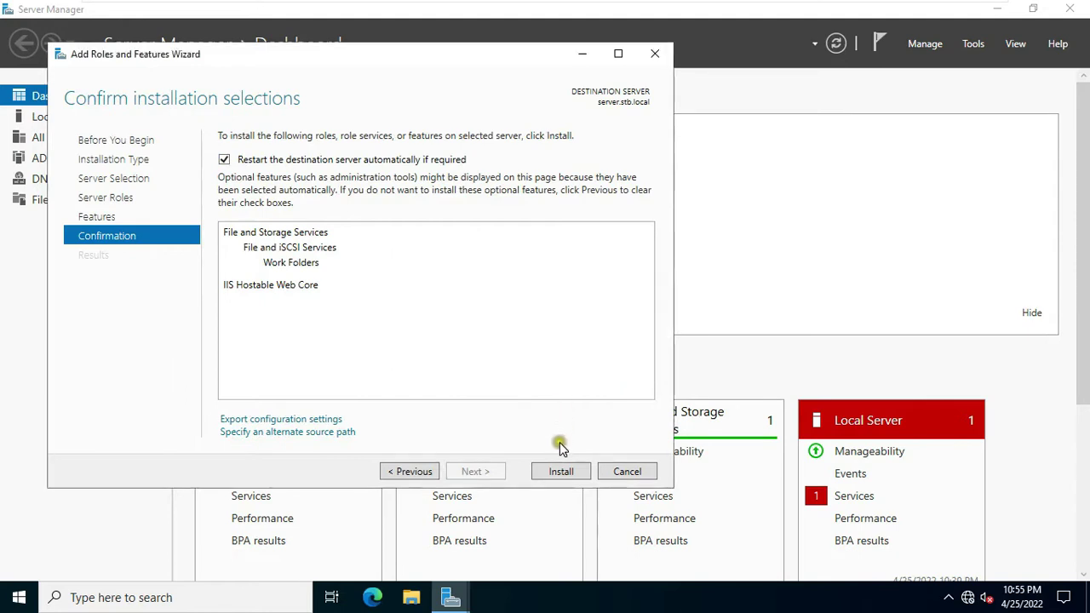
left_click(559, 471)
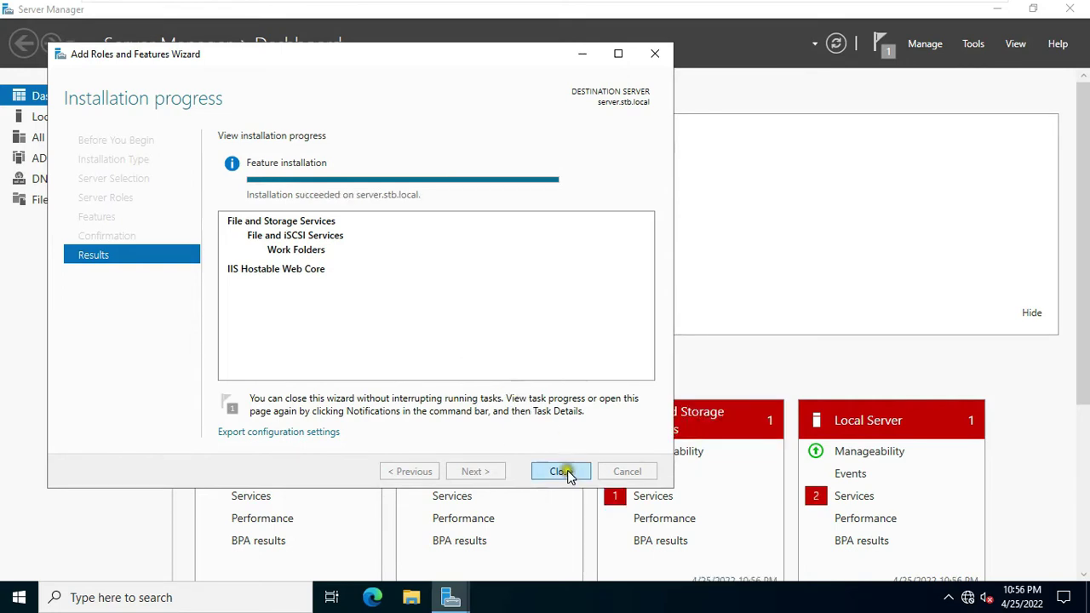
left_click(561, 472)
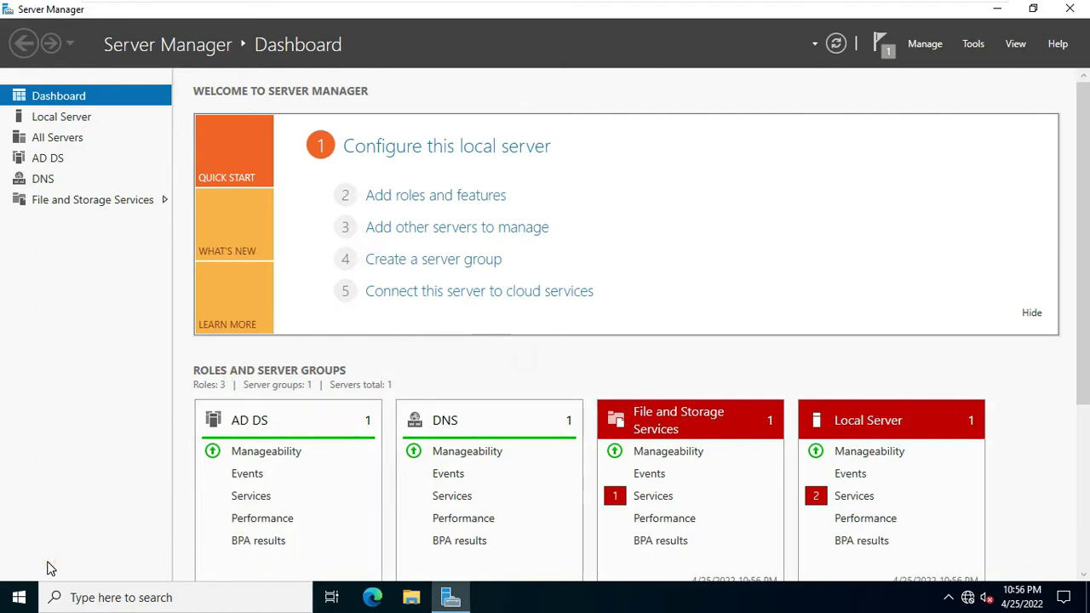
Step: Launch the Services console by running services.msc, in the Standard view
right_click(26, 589)
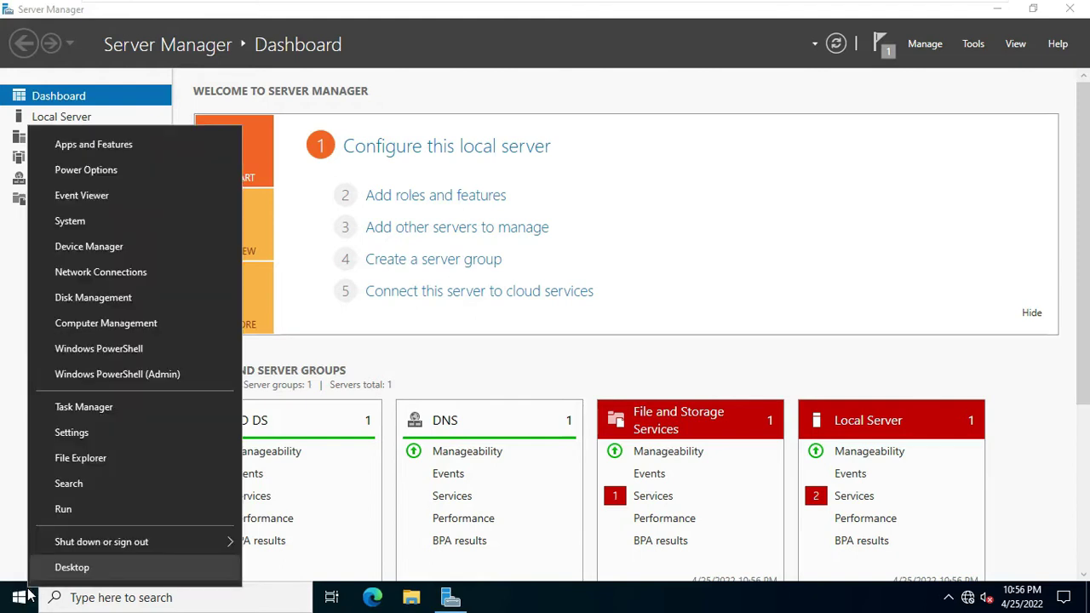
left_click(79, 511)
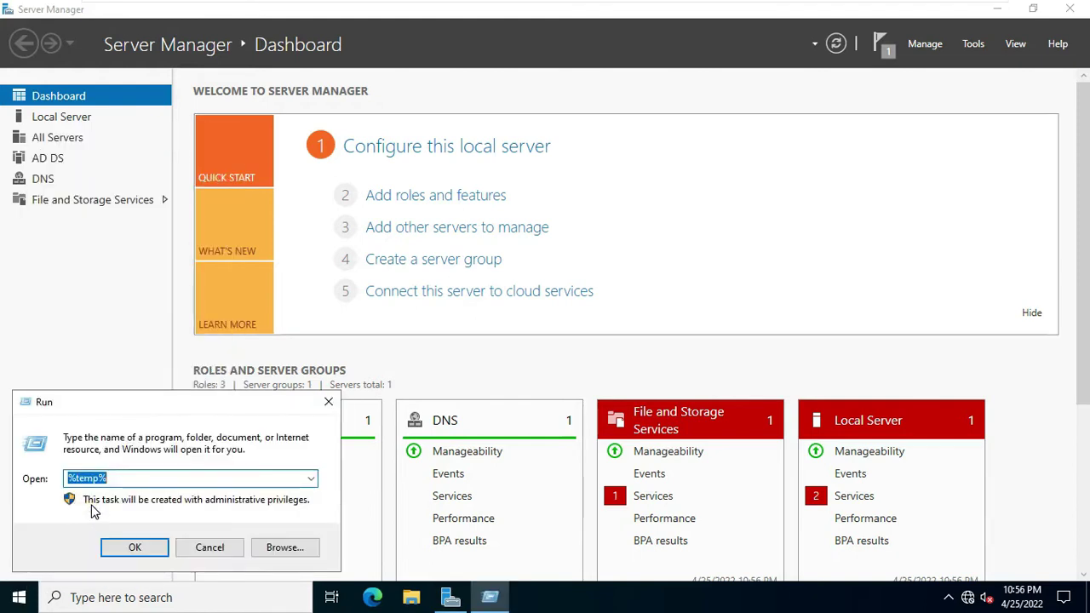
type("services.msc")
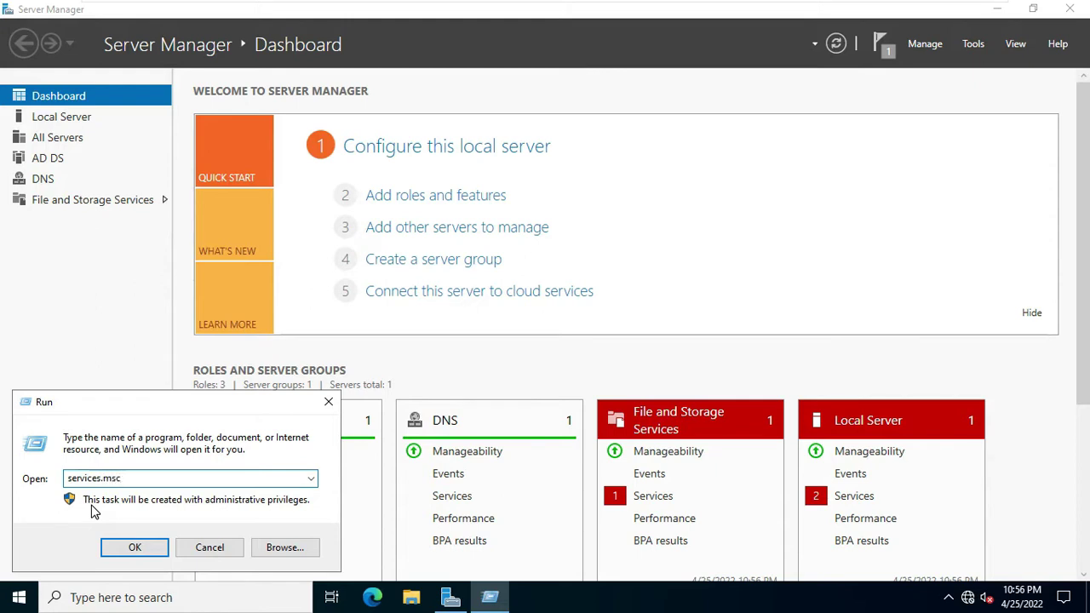
key("Return")
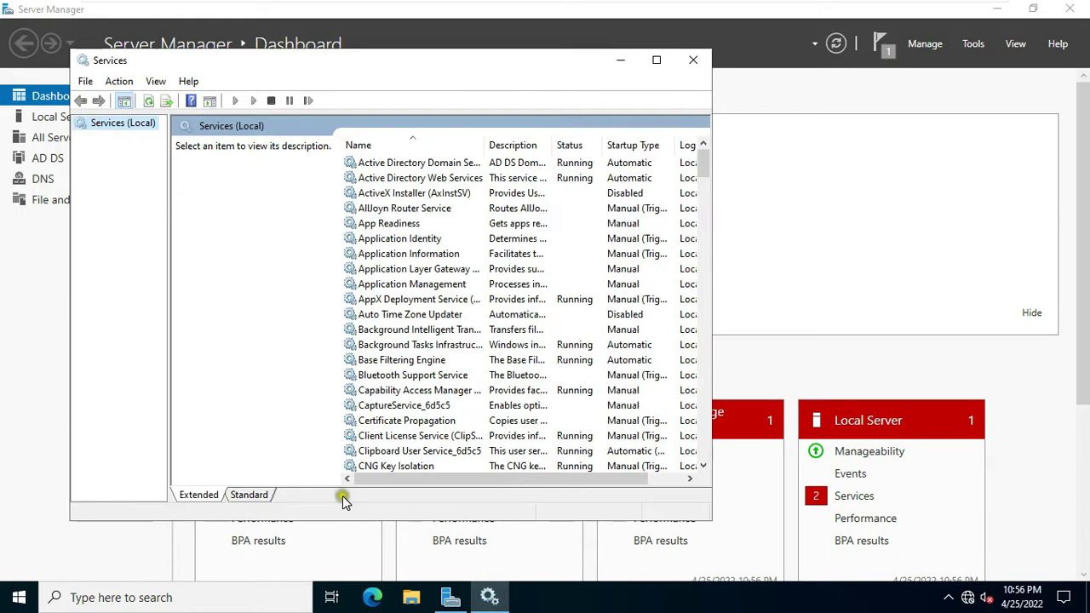
left_click(248, 496)
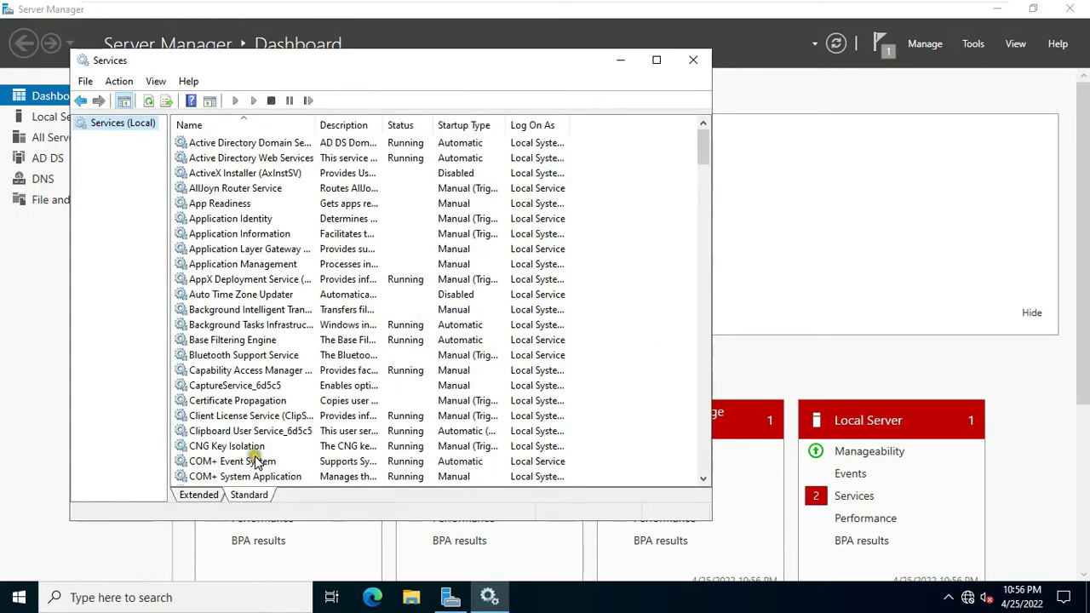
Step: Start the Windows Sync Share service from its properties, keeping Automatic startup
left_click(208, 355)
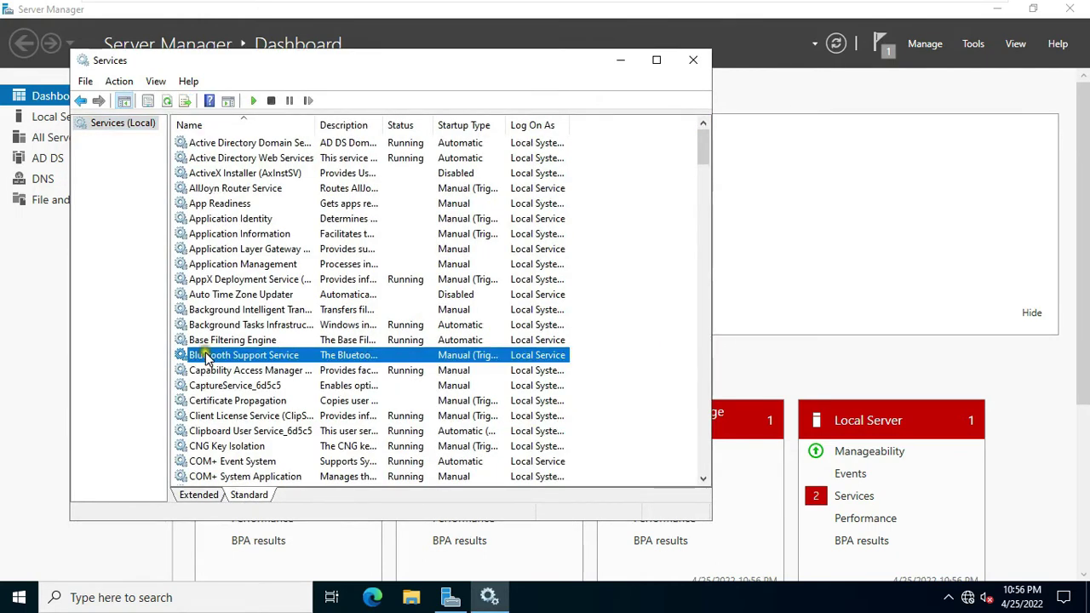
type("win")
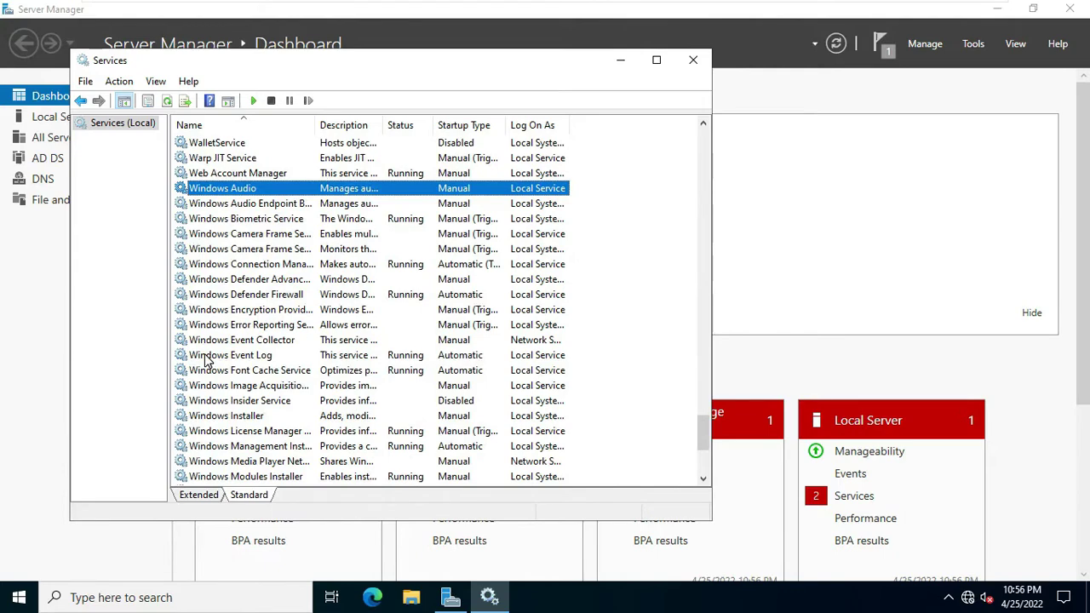
scroll(230, 385, "down", 2)
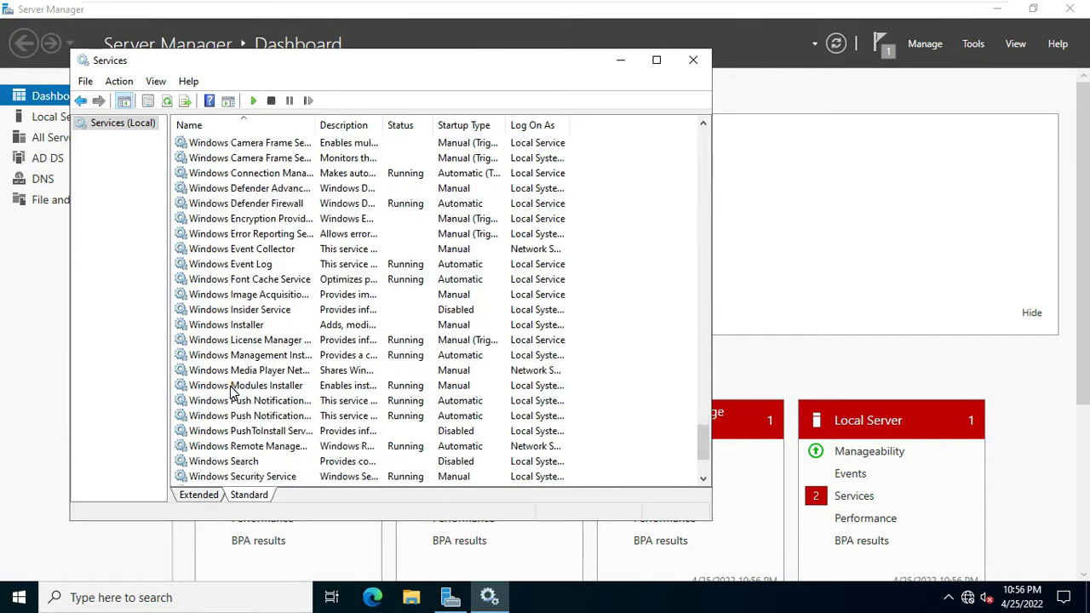
scroll(230, 390, "down", 1)
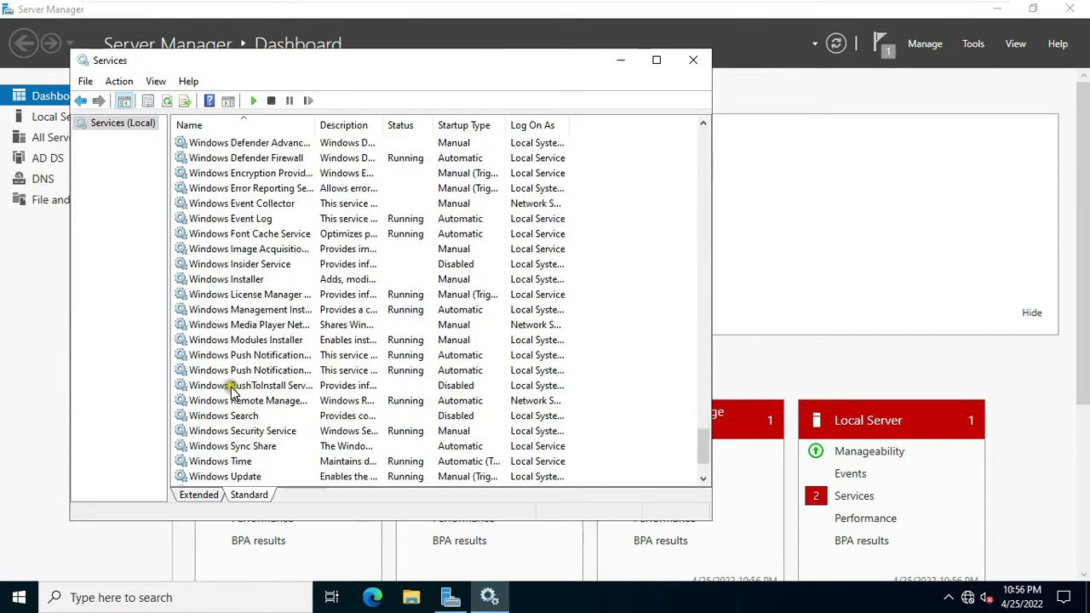
left_click(220, 446)
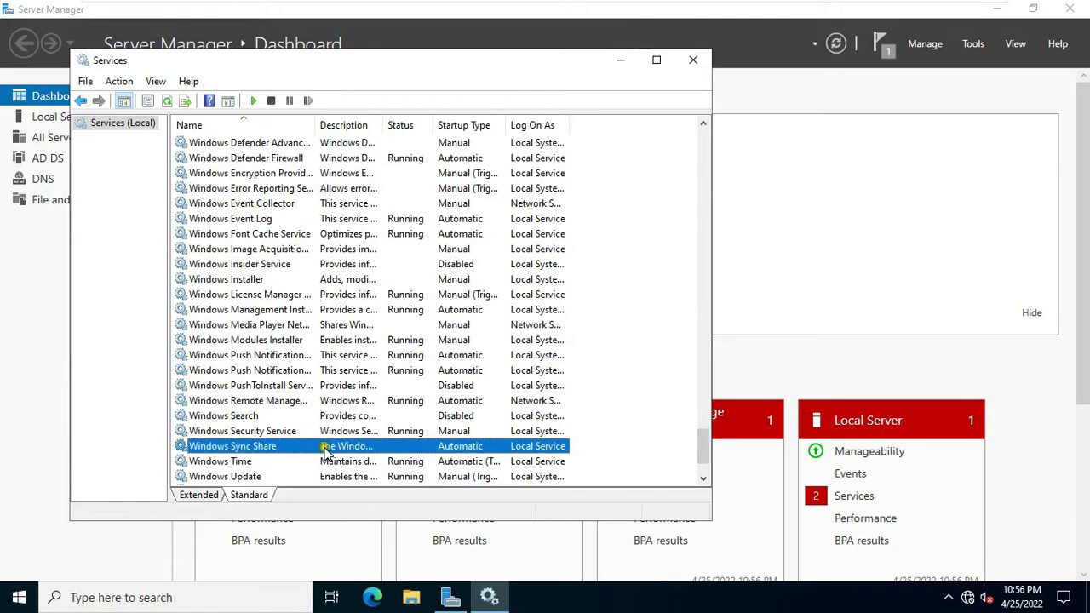
right_click(240, 449)
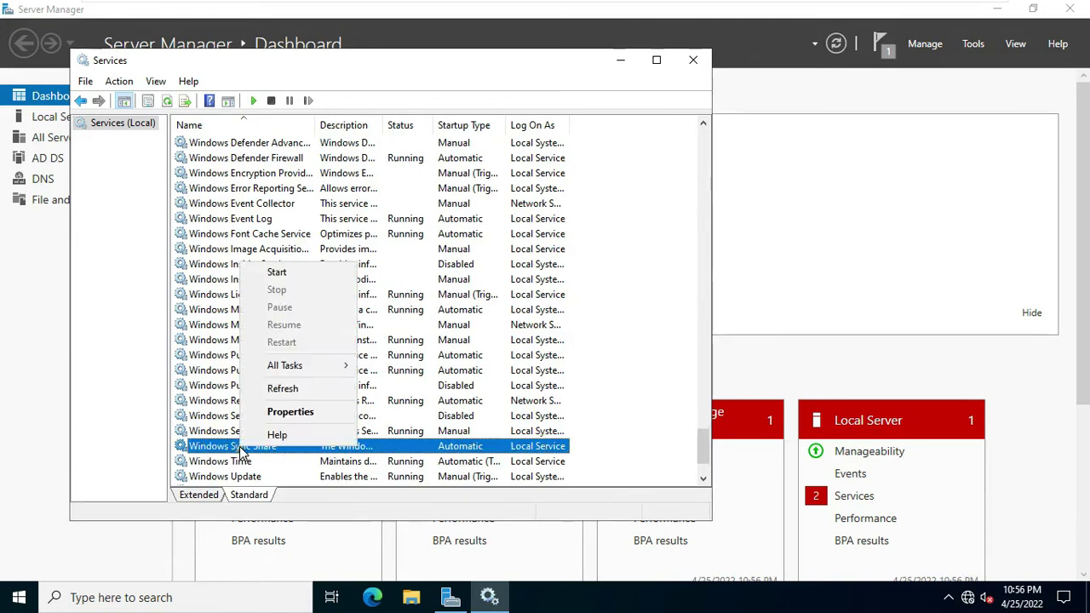
left_click(297, 415)
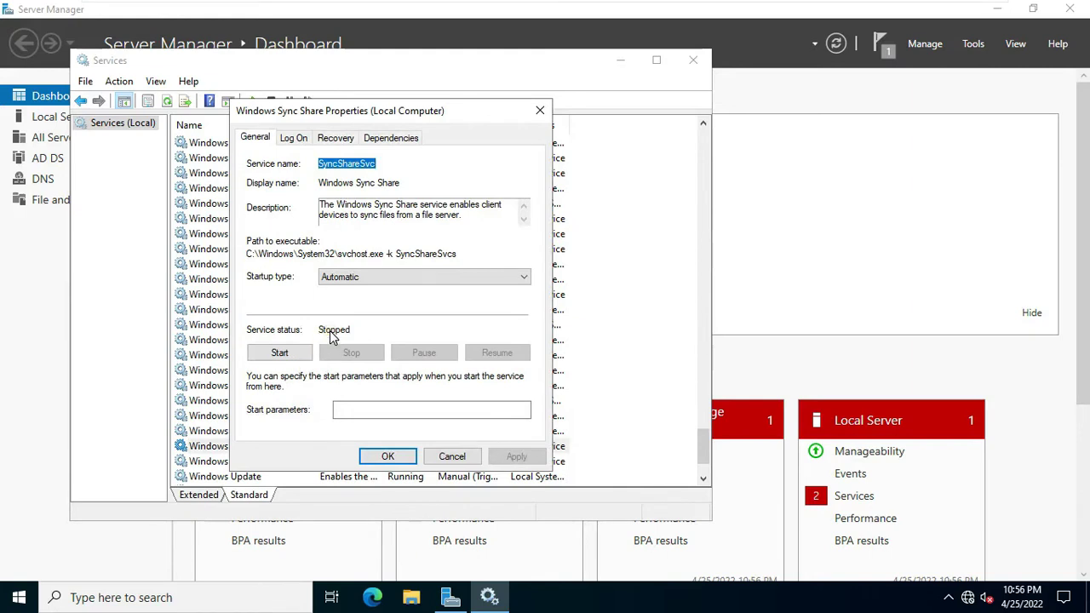
left_click(279, 352)
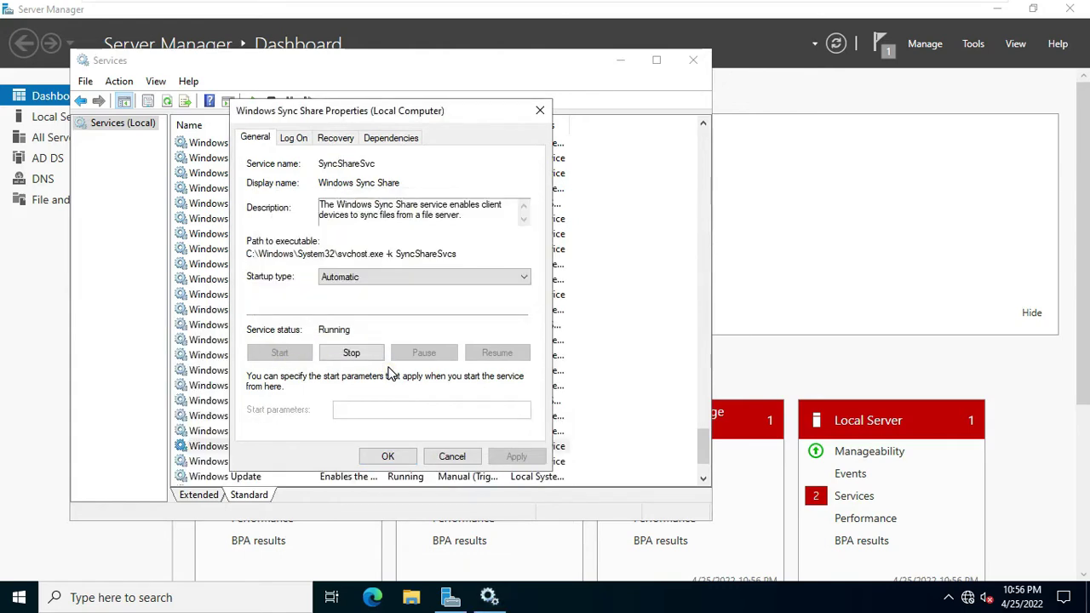
left_click(388, 456)
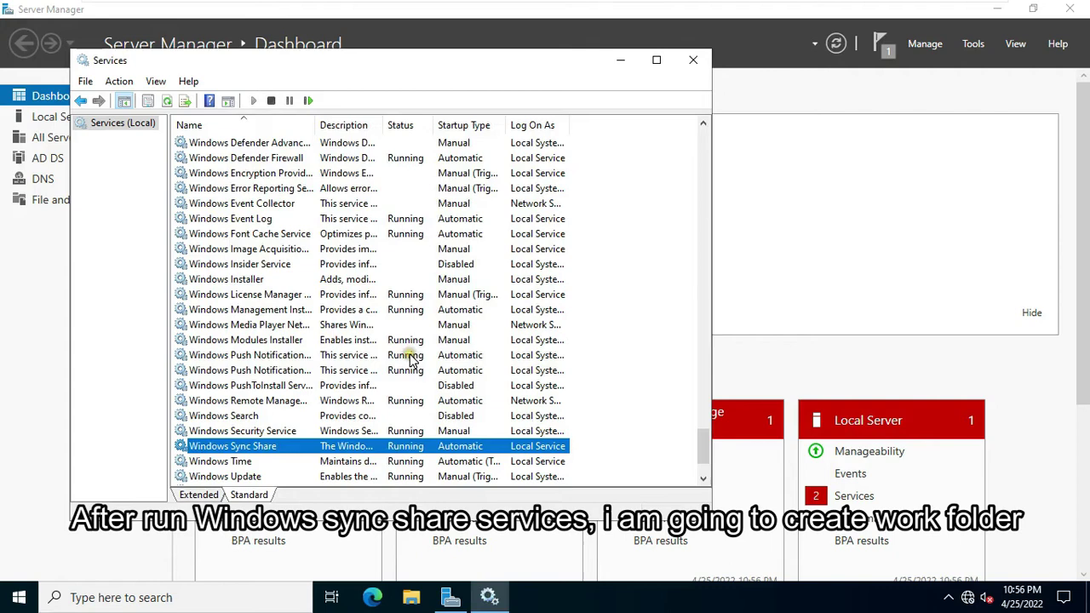
Step: Close Services and go to File and Storage Services > Work Folders, showing its Tasks menu
left_click(703, 65)
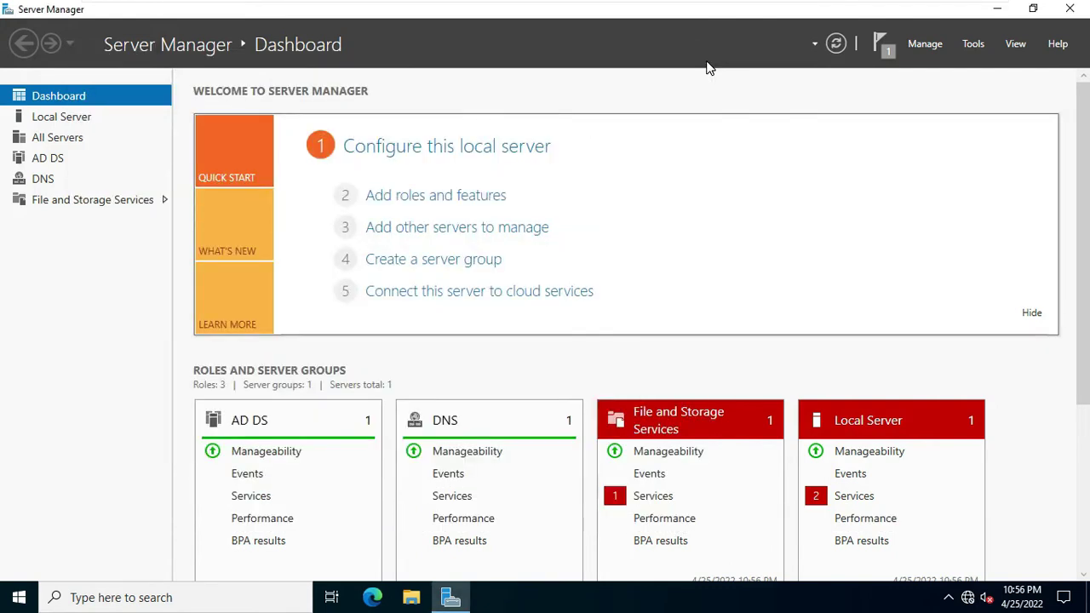
left_click(87, 202)
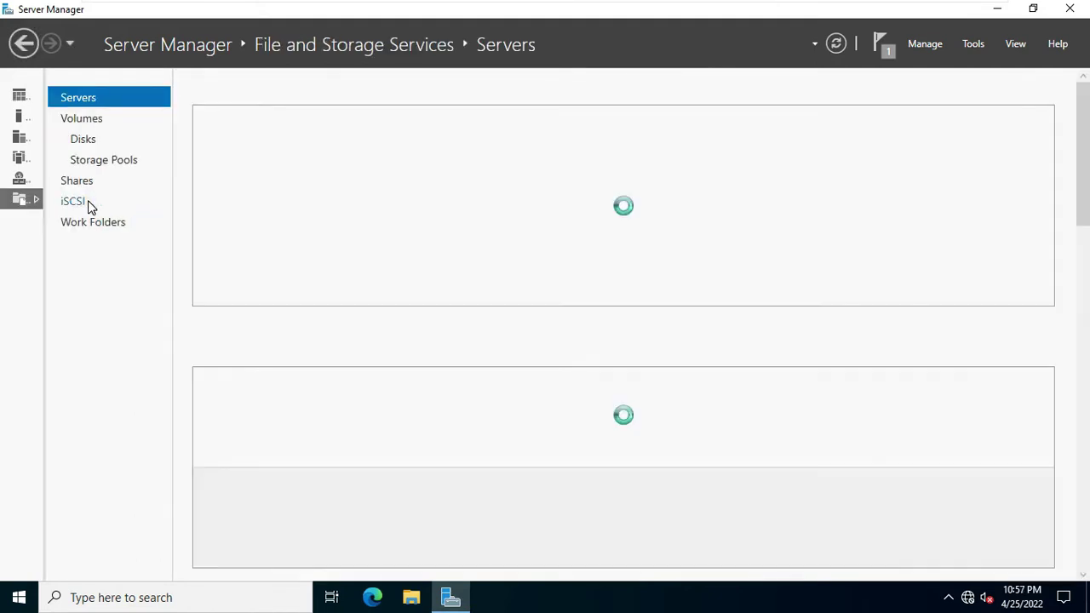
left_click(102, 225)
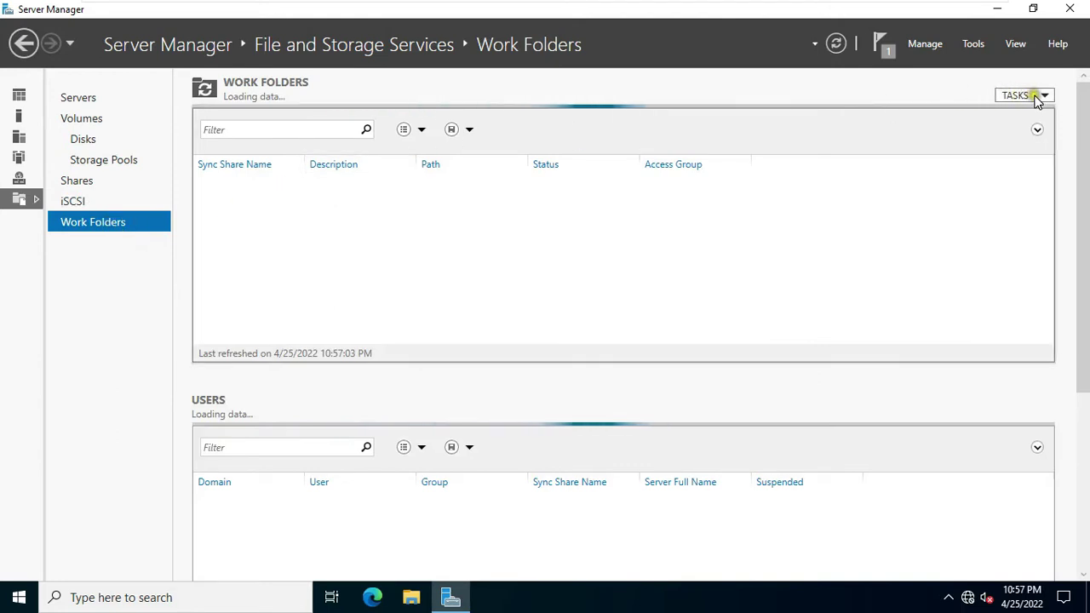
left_click(1037, 100)
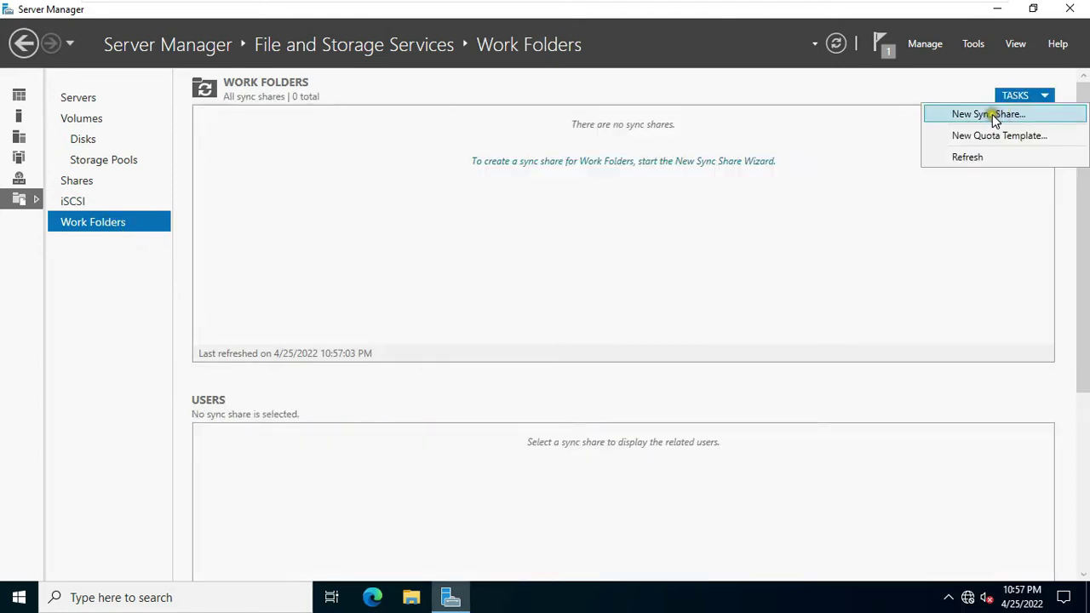
Step: Start the New Sync Share wizard and choose to enter a local path
left_click(1001, 115)
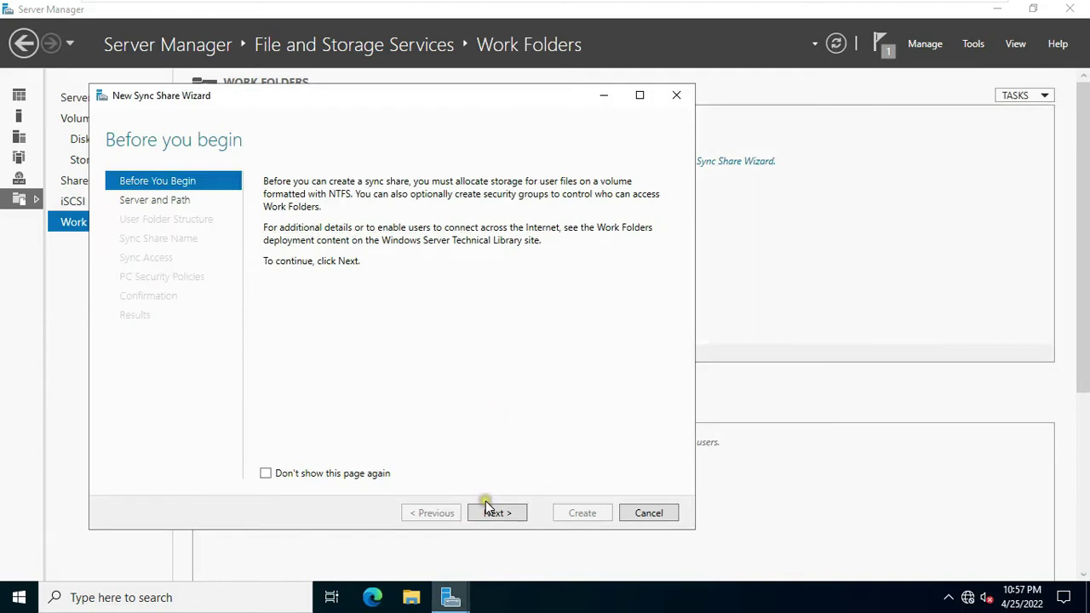
left_click(503, 515)
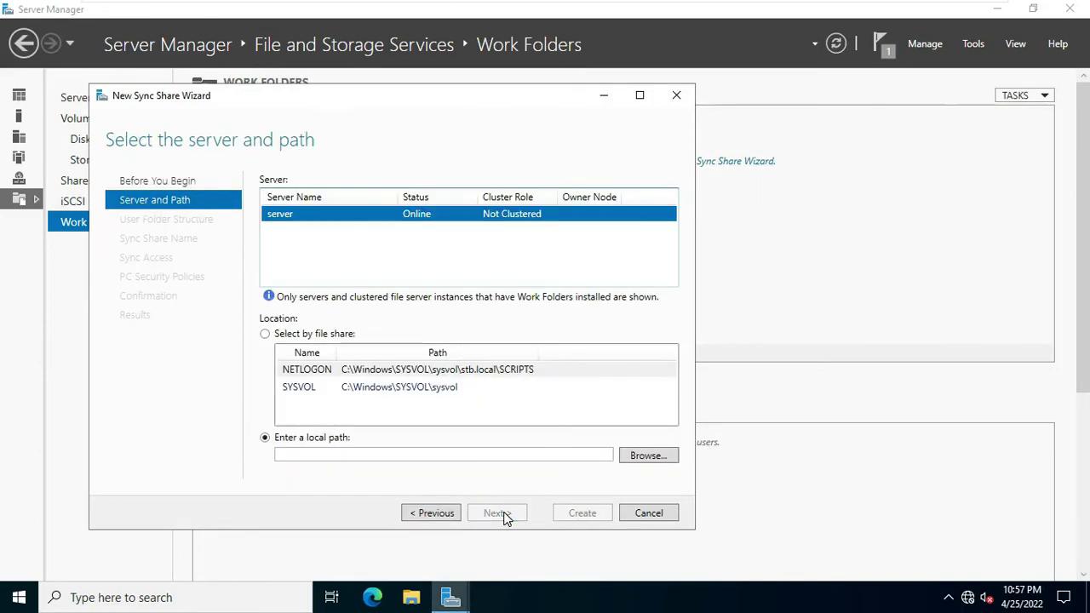
left_click(329, 454)
left_click(645, 456)
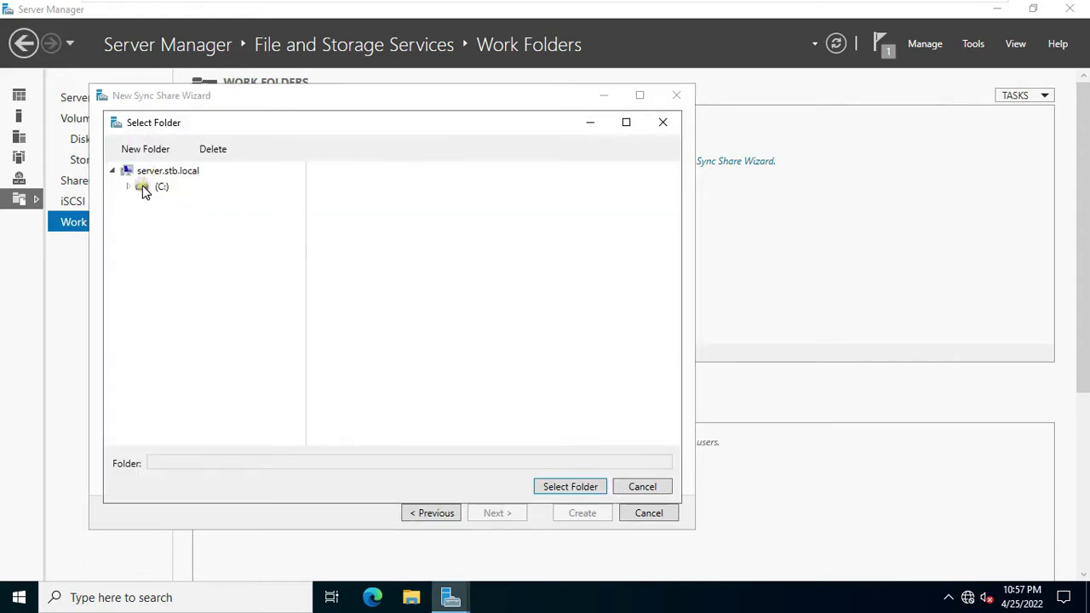
Step: Create a WorkFolder folder on drive C: and select it as the local path
left_click(143, 189)
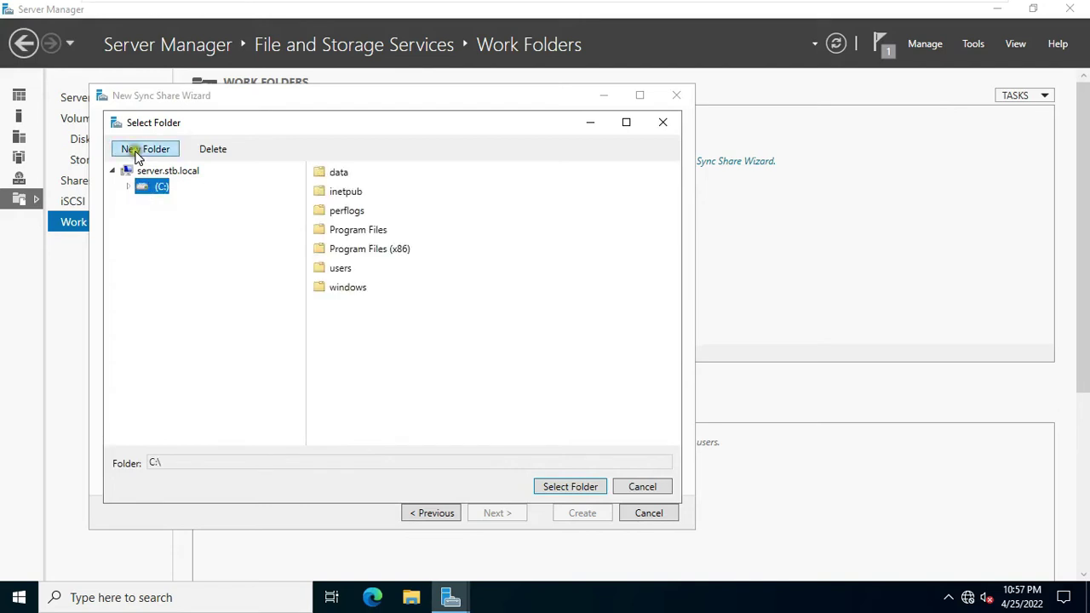
left_click(136, 153)
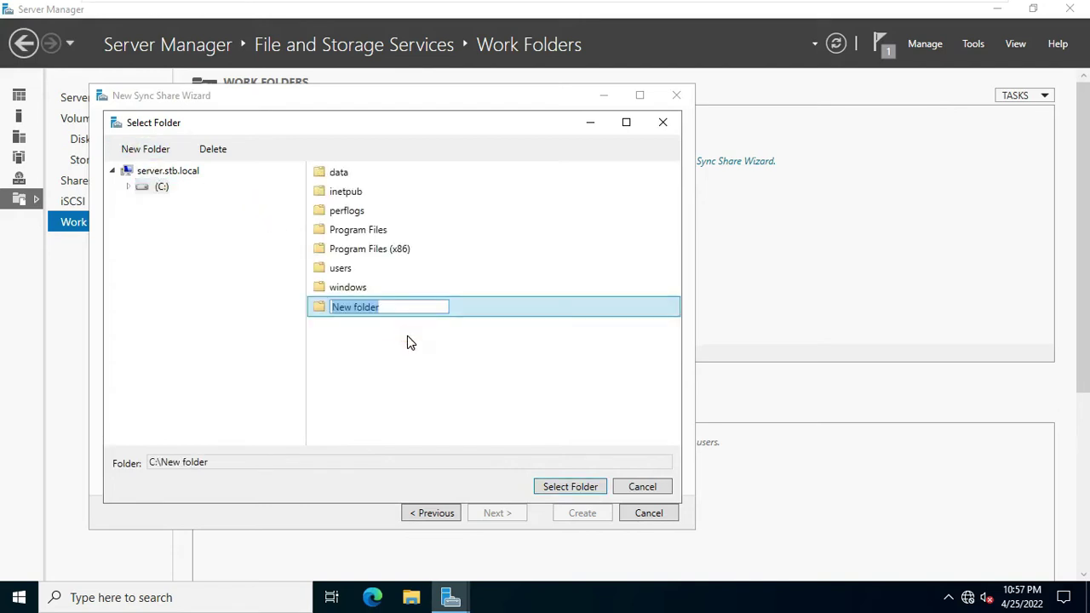
type("WorkFolde")
key("Return")
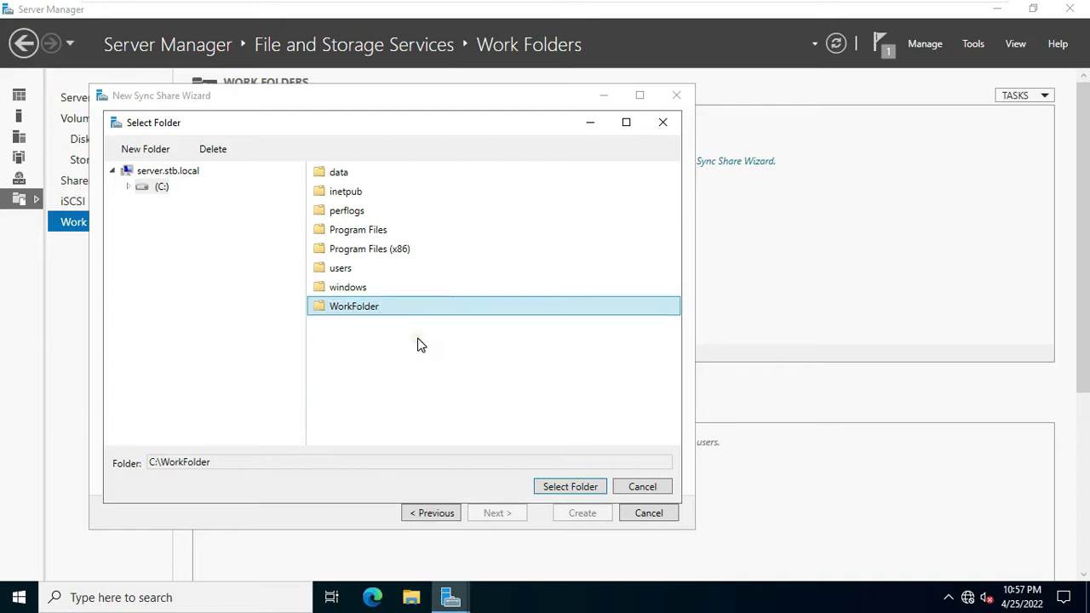
left_click(561, 485)
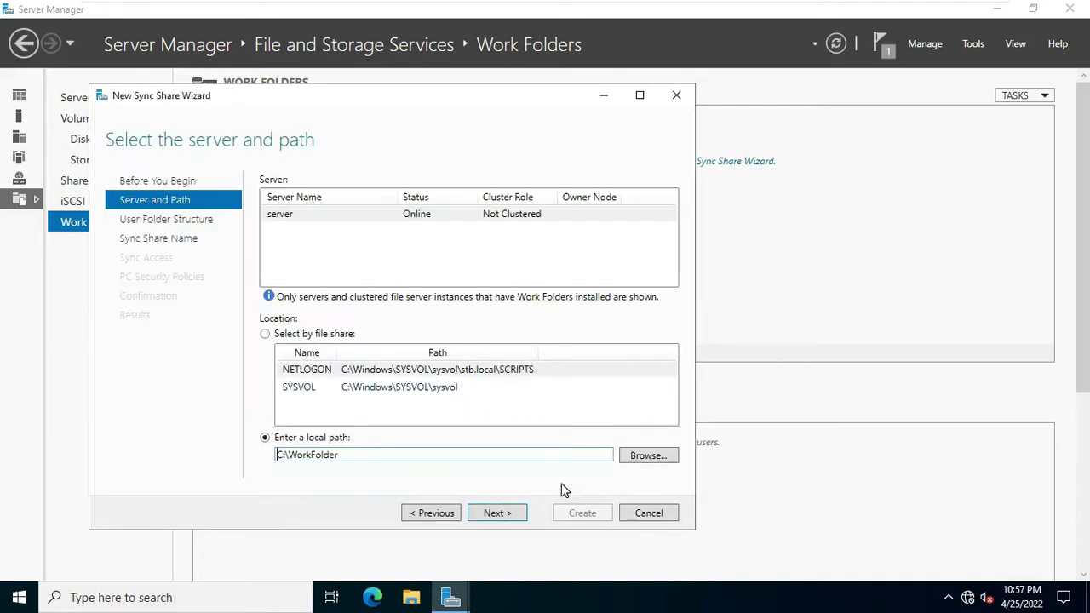
Step: Accept the server and path, the User alias@domain structure, and the WorkFolder share name
left_click(487, 514)
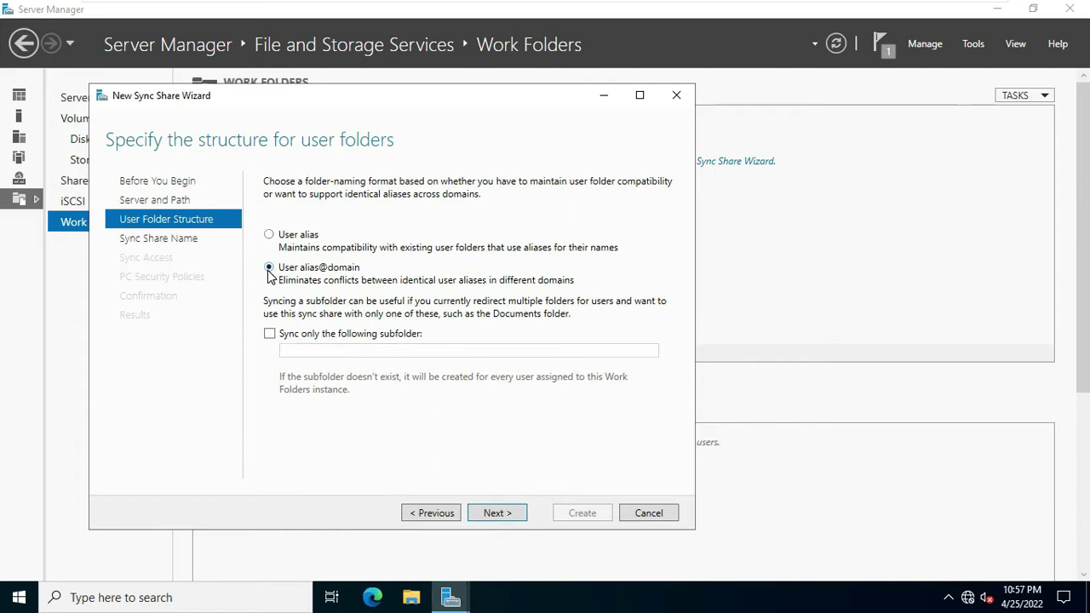
left_click(487, 515)
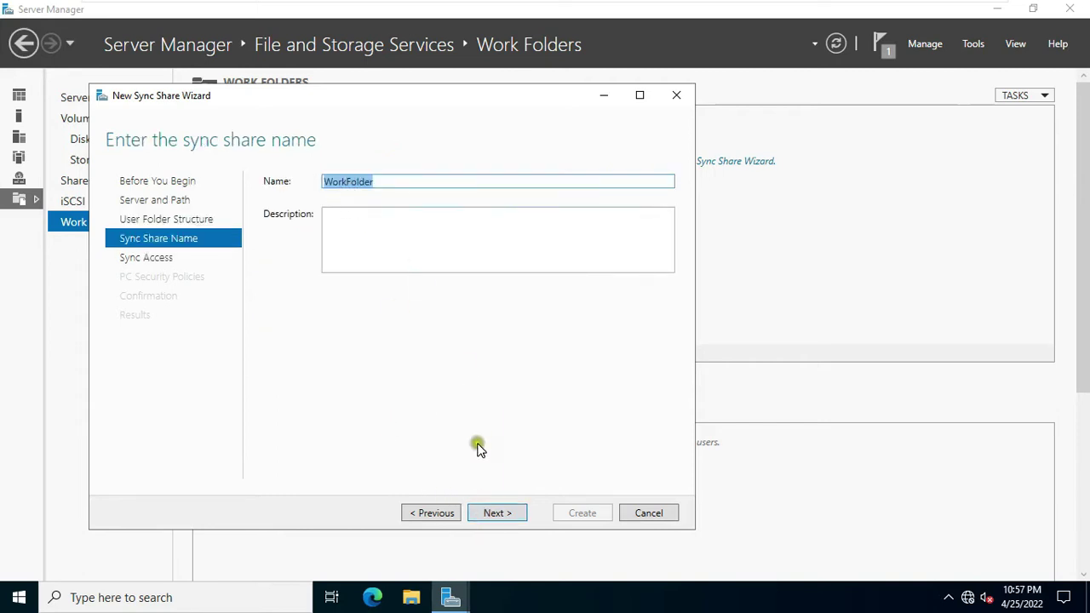
left_click(500, 517)
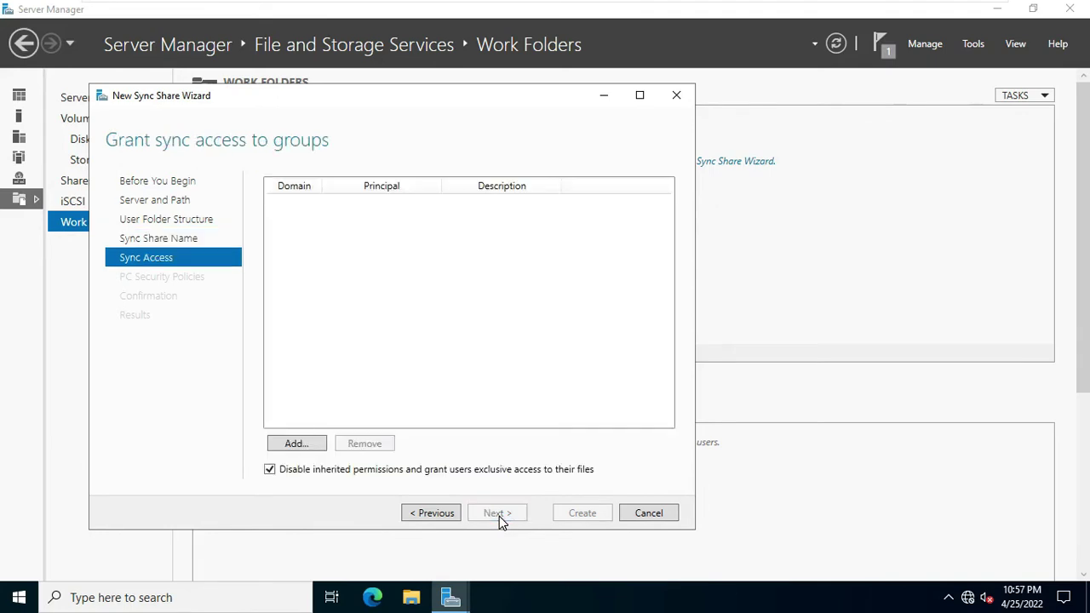
Step: Find the Domain Users group through the advanced search and add it to sync access
left_click(294, 445)
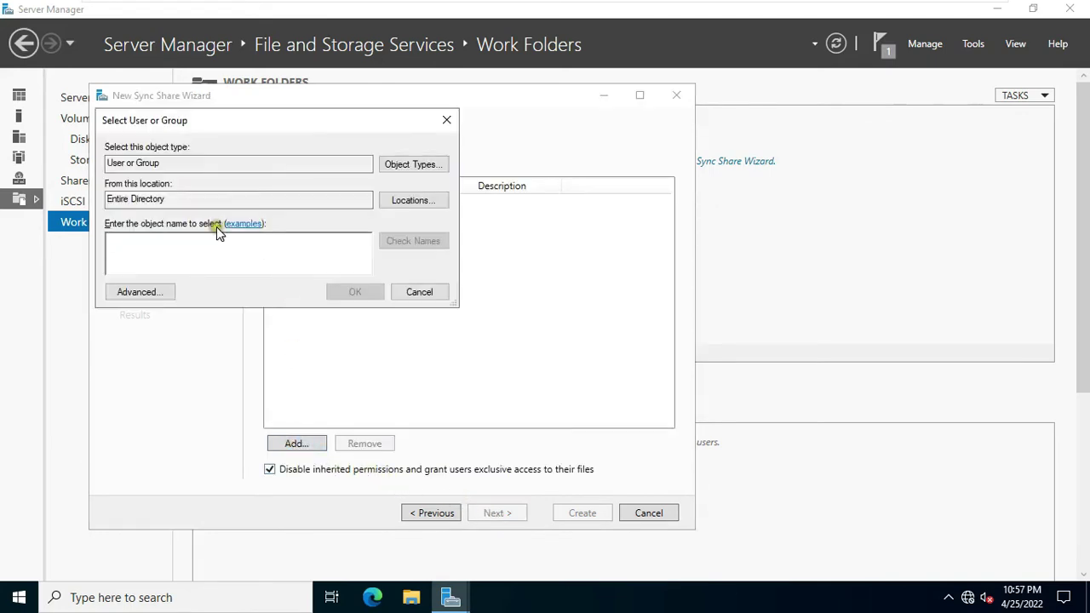
left_click(142, 292)
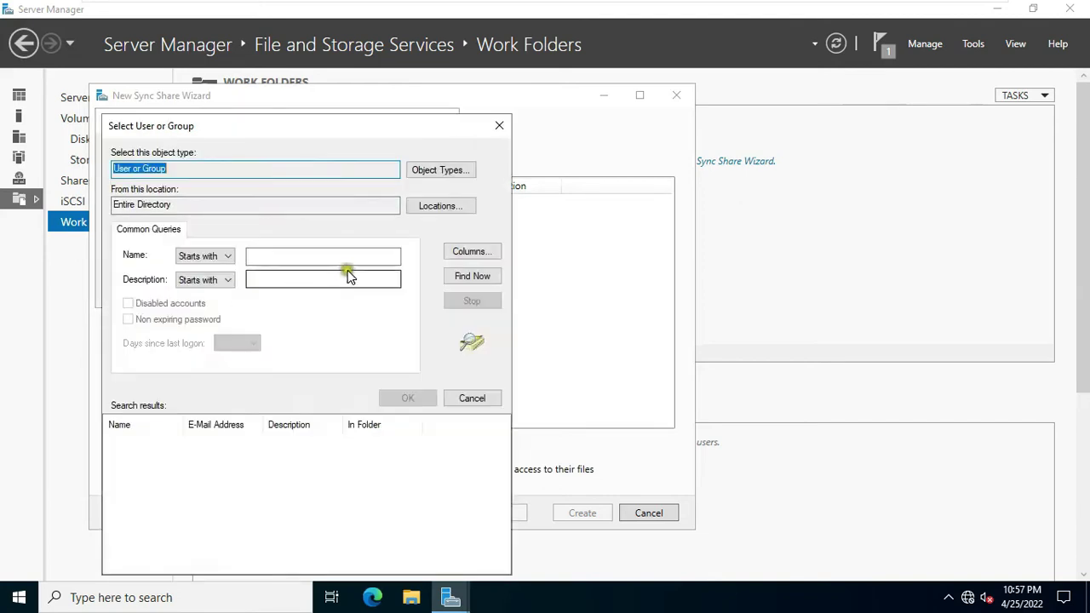
left_click(477, 280)
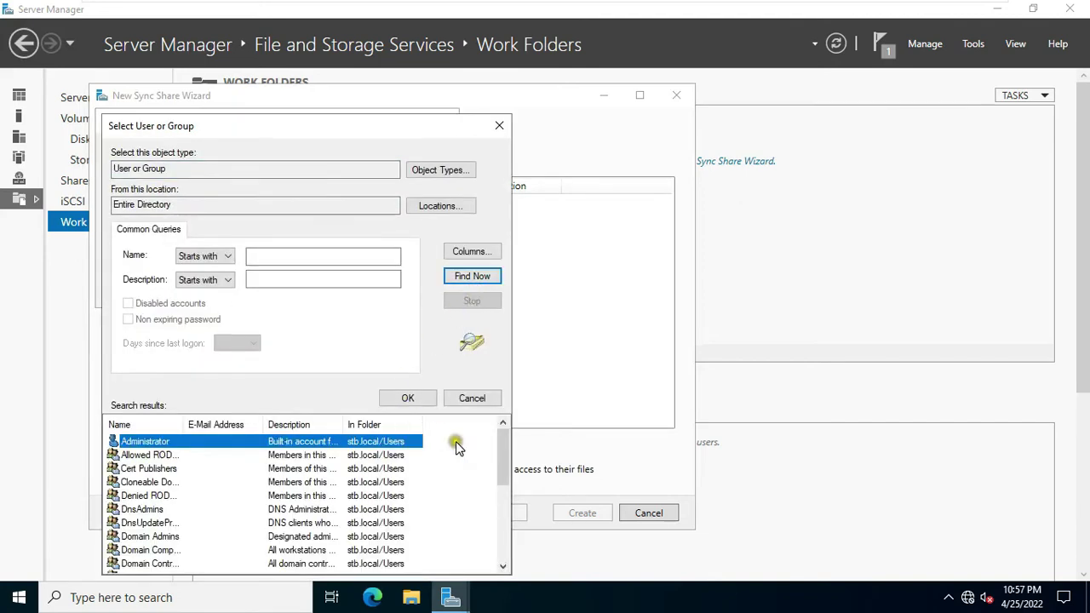
left_click_drag(184, 424, 228, 424)
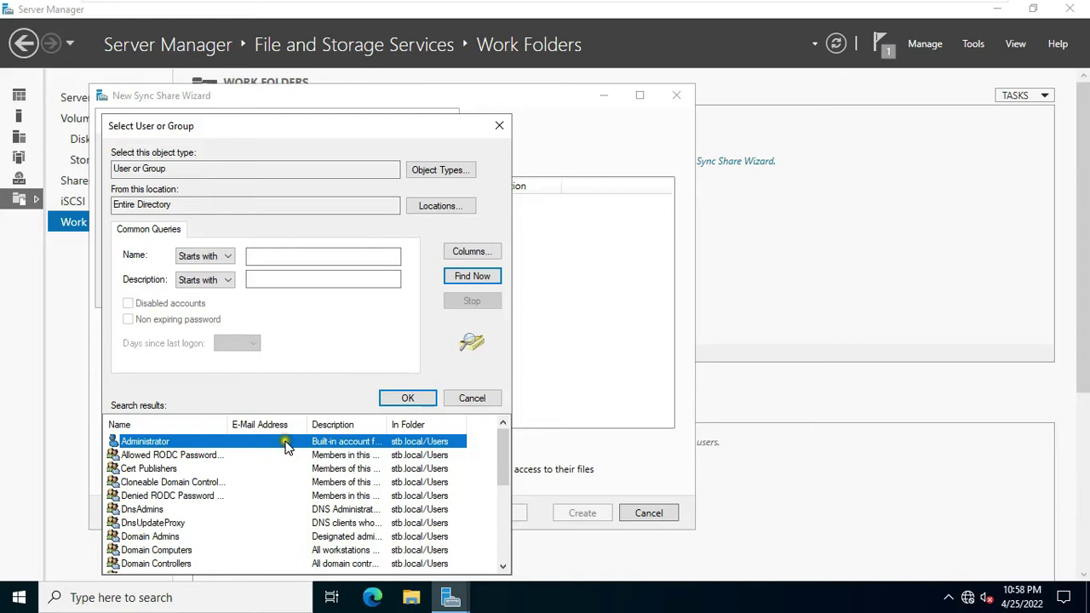
left_click_drag(503, 443, 503, 469)
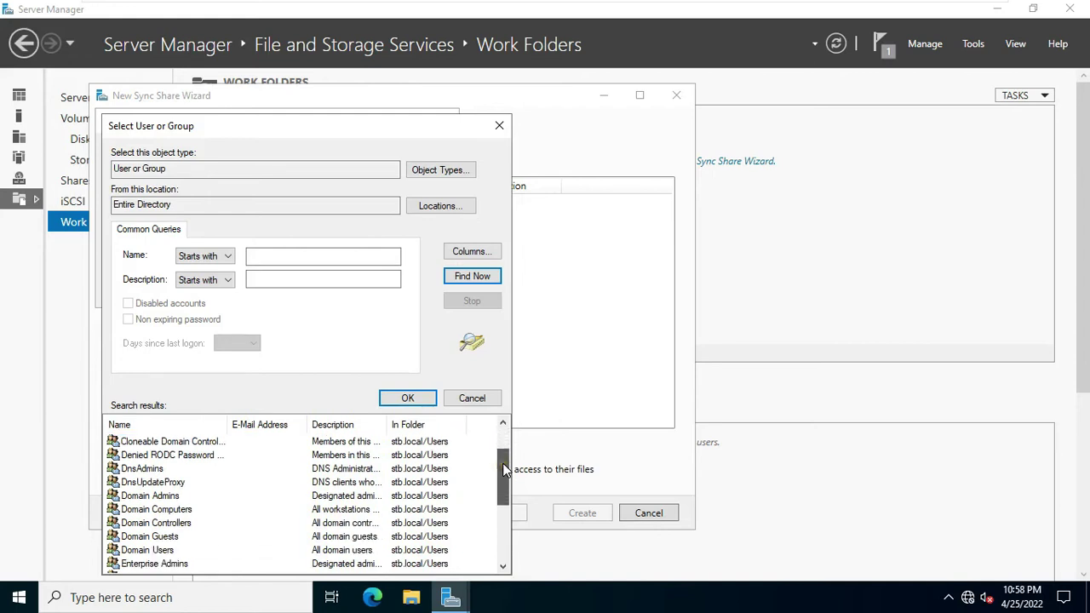
left_click_drag(503, 469, 503, 493)
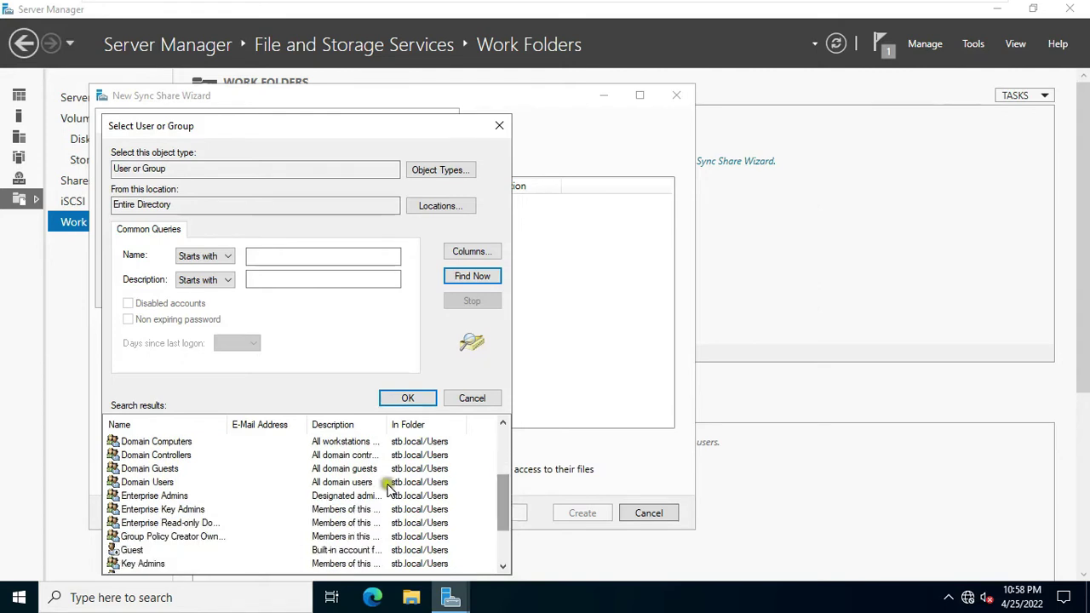
left_click(160, 481)
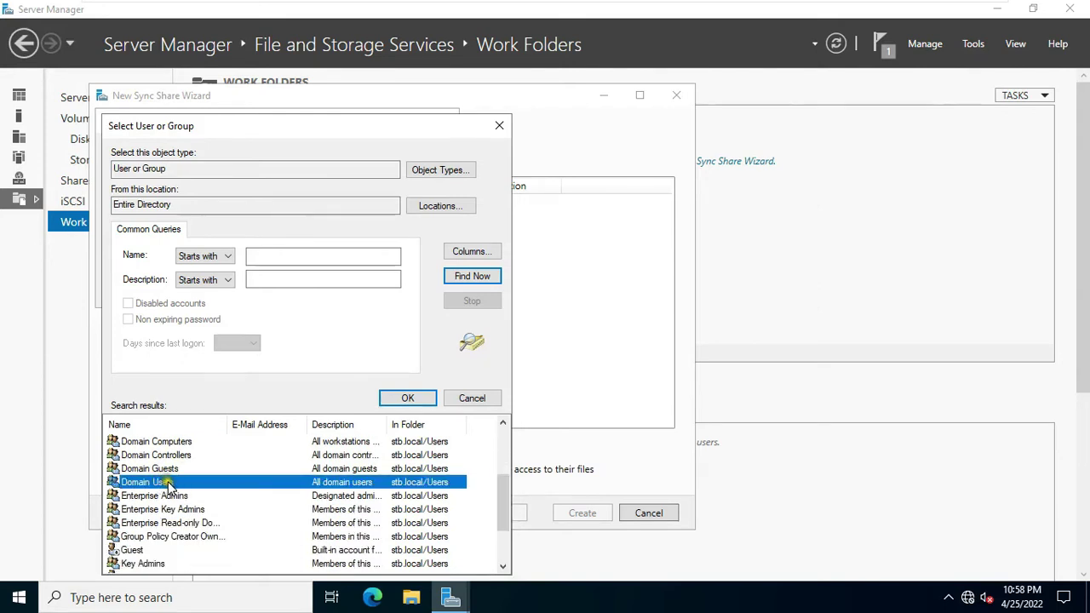
left_click(385, 397)
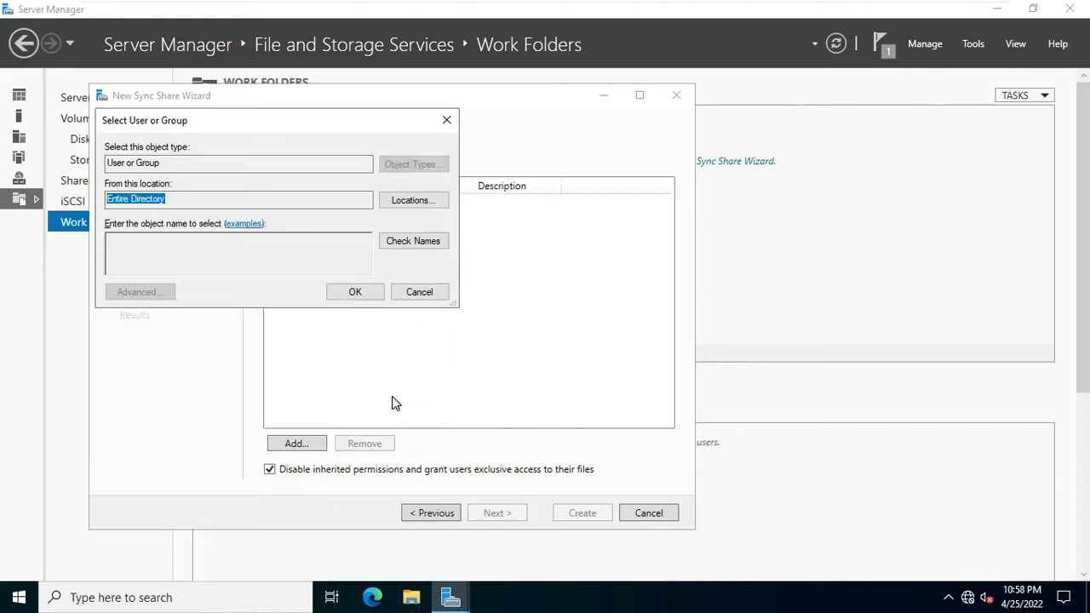
left_click(351, 294)
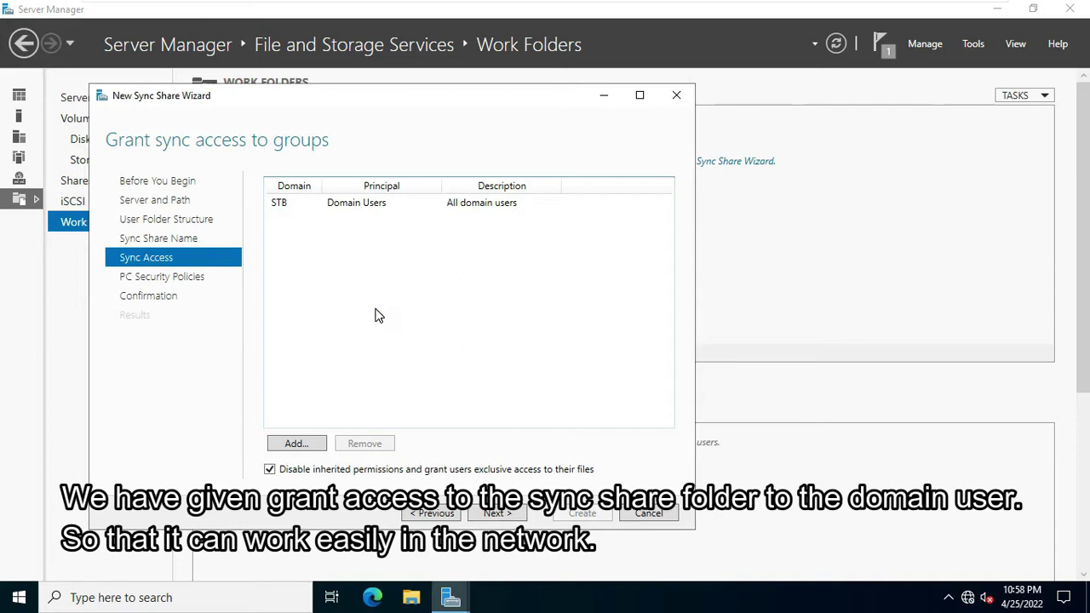
Step: Keep the default PC security policies, create the WorkFolder sync share, and close the wizard
left_click(382, 313)
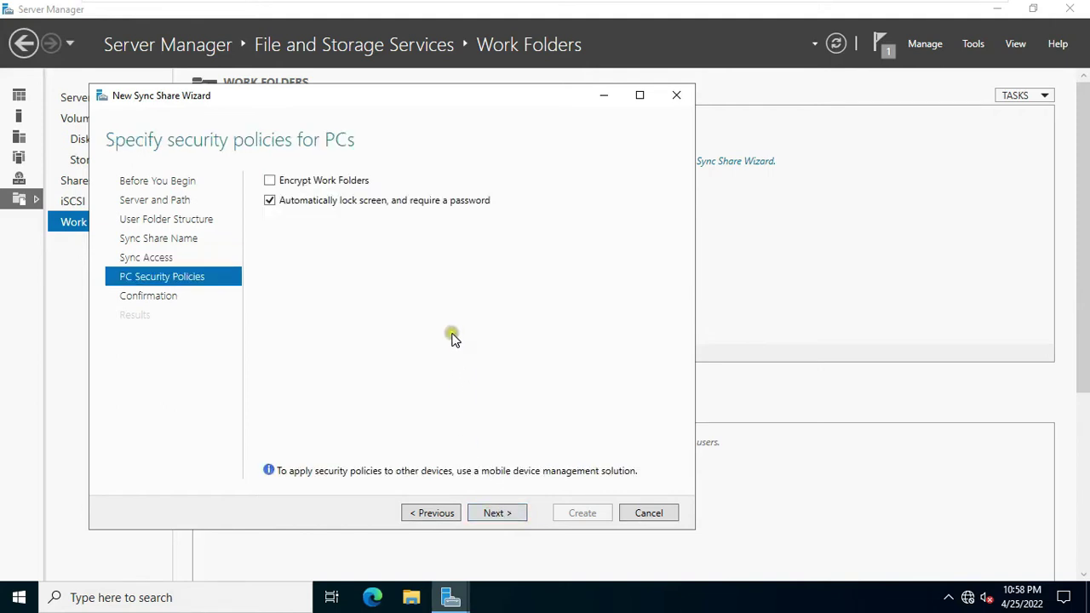
left_click(501, 513)
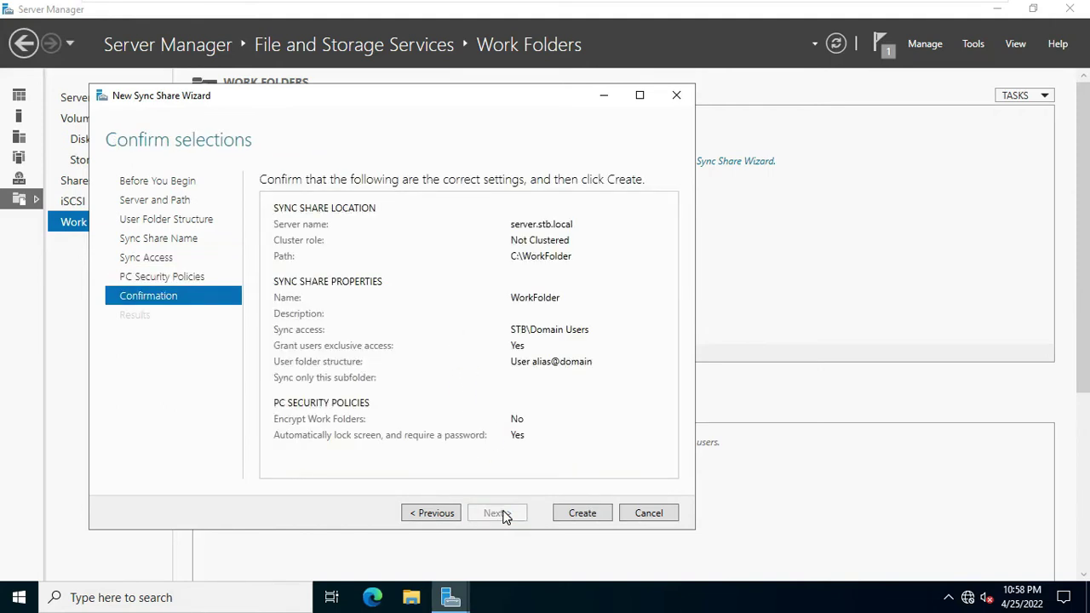
left_click(584, 514)
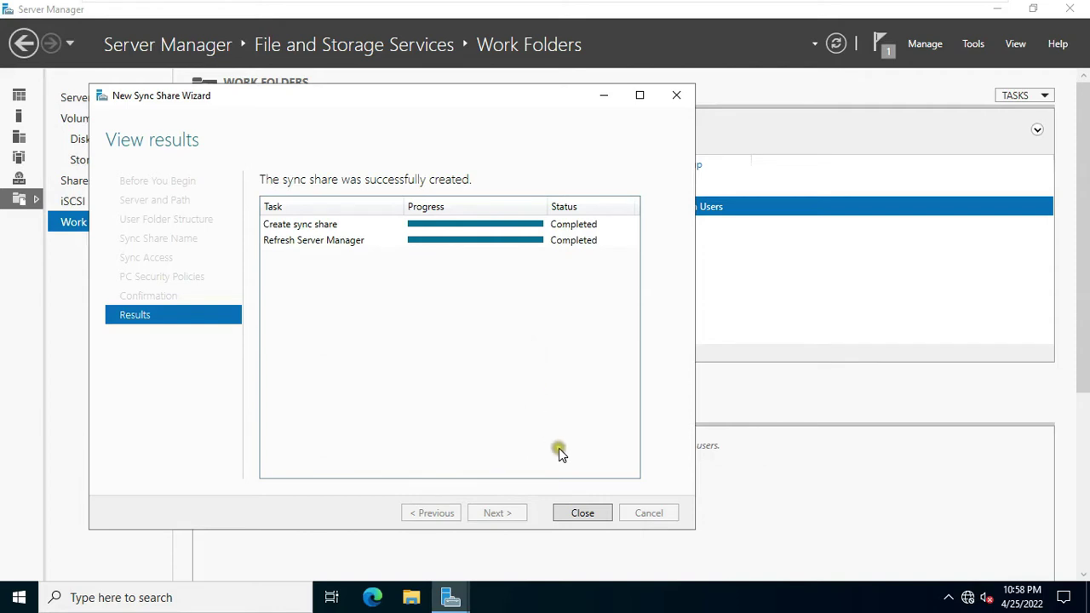
left_click(583, 513)
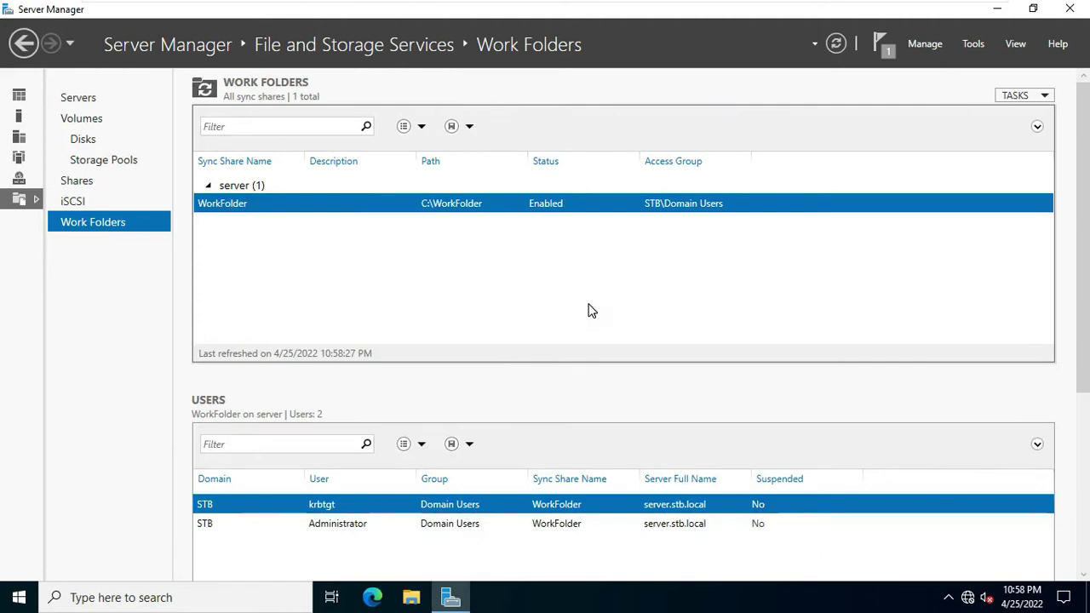
Step: Close Server Manager, switch to the Windows 11 VM, and sign in with the administrator password
left_click(1070, 10)
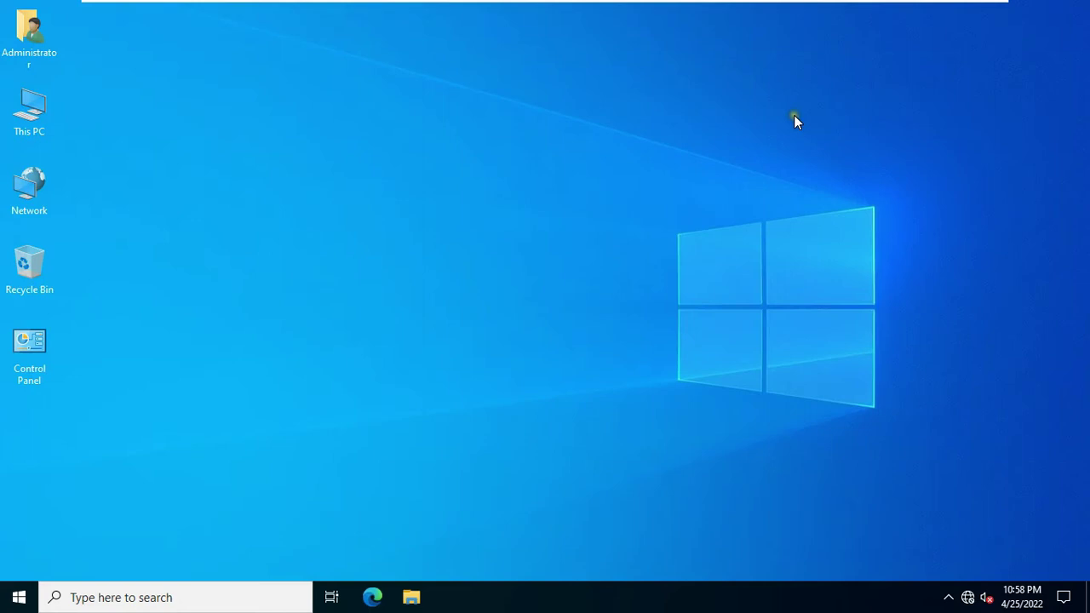
mouse_move(625, 5)
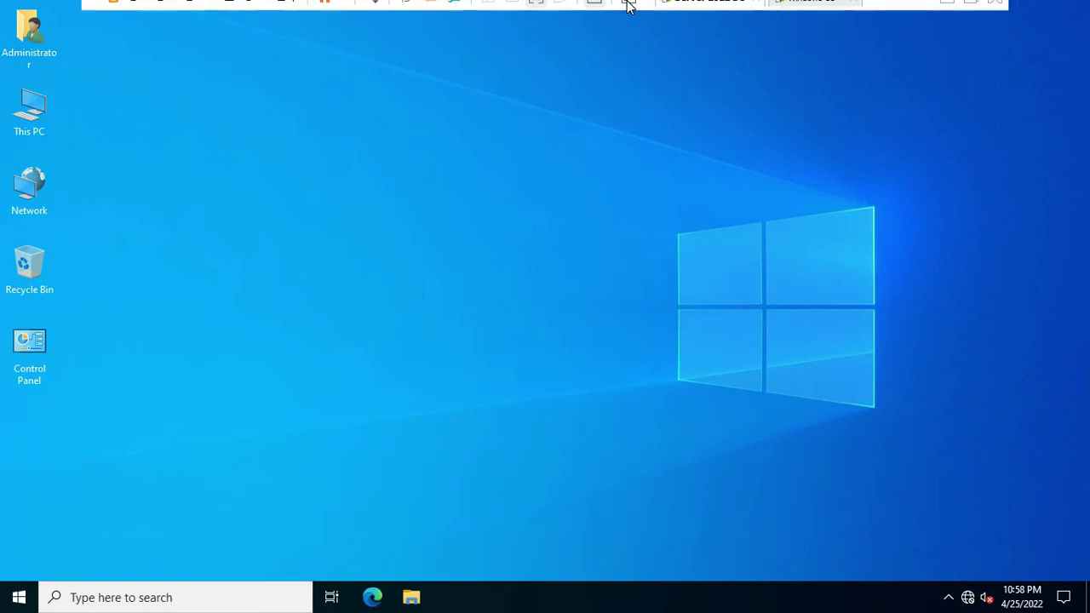
left_click(811, 14)
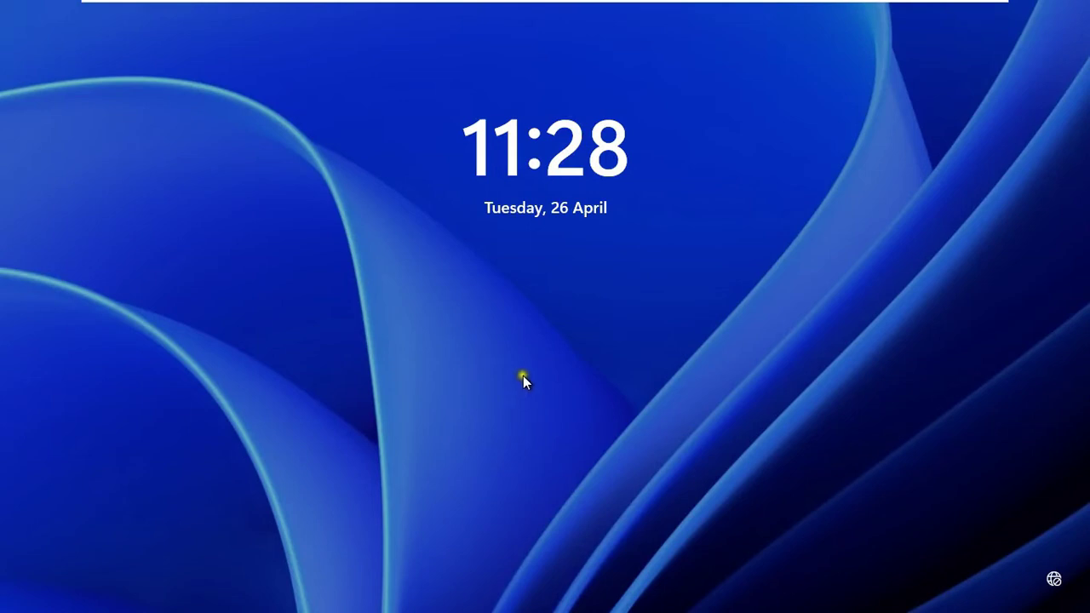
left_click(544, 332)
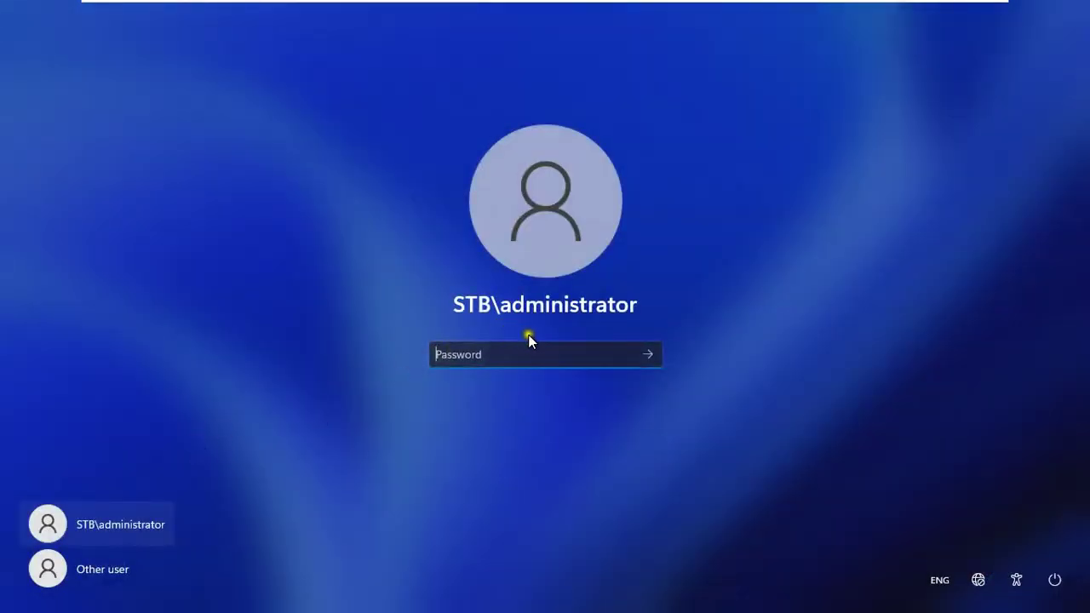
type("P@ssw")
key("Return")
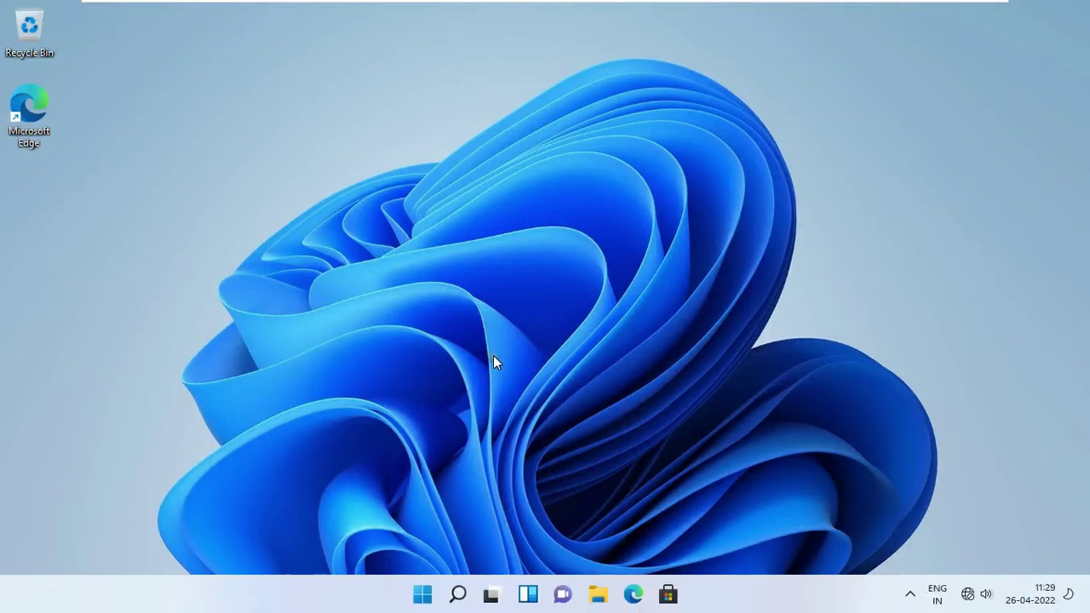
Step: Launch Registry Editor by running regedit, maximized with a wider key tree pane
right_click(422, 593)
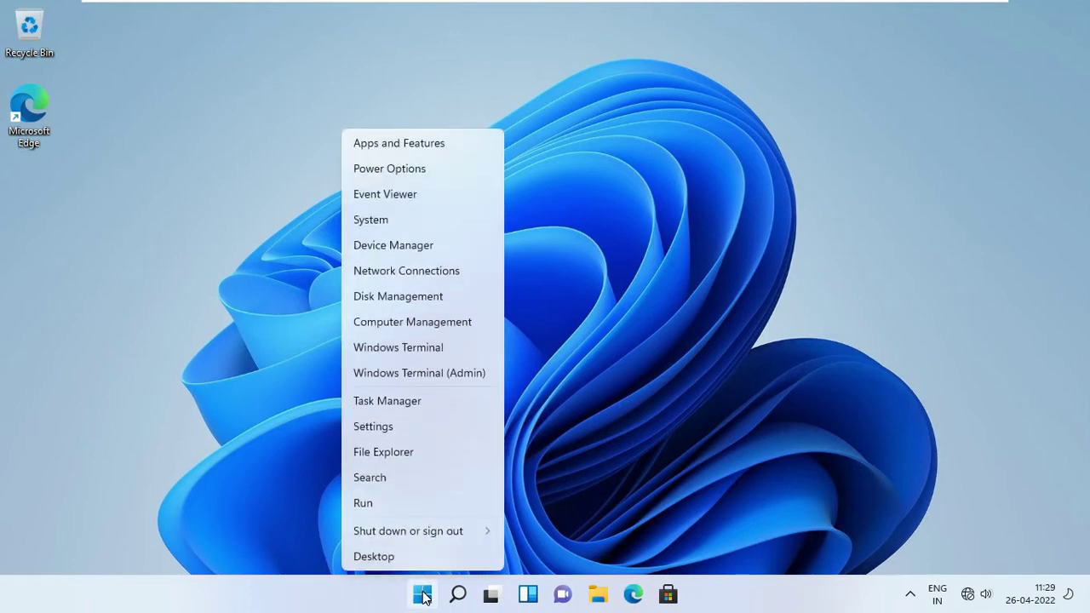
left_click(392, 506)
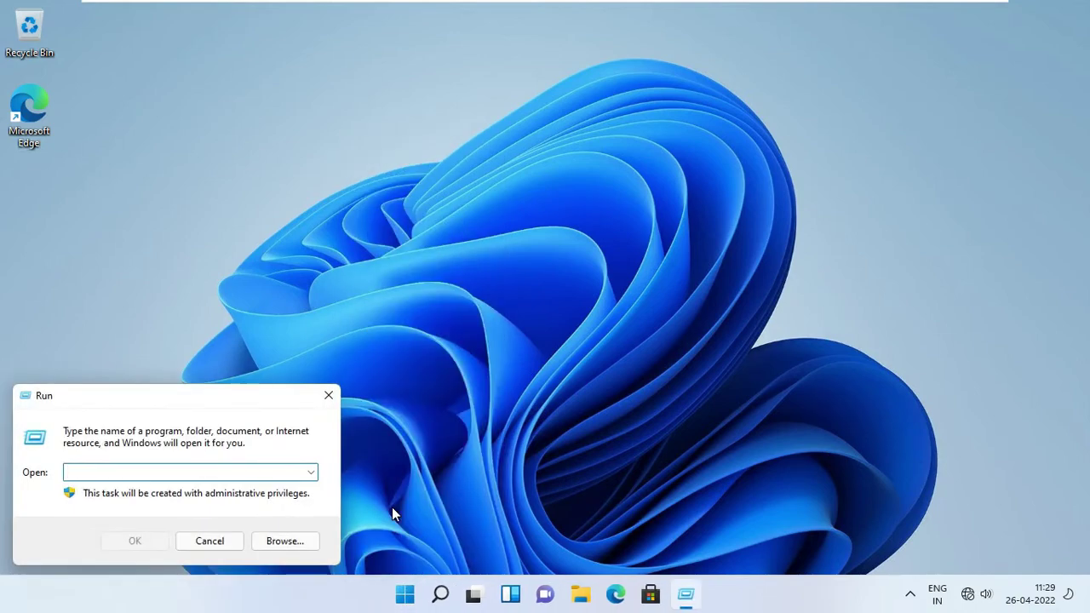
type("regedit")
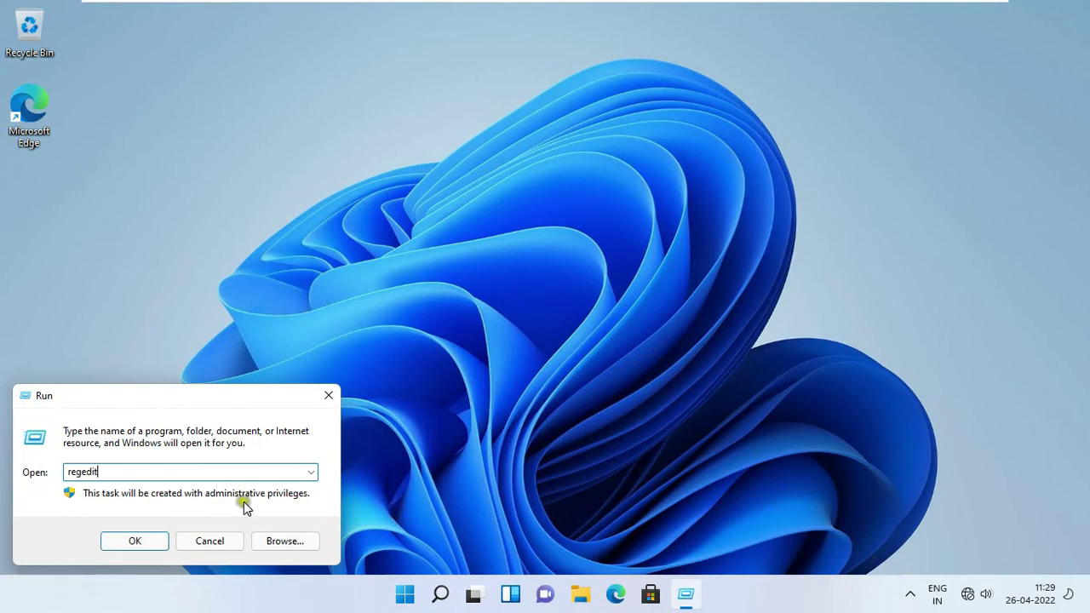
left_click(128, 539)
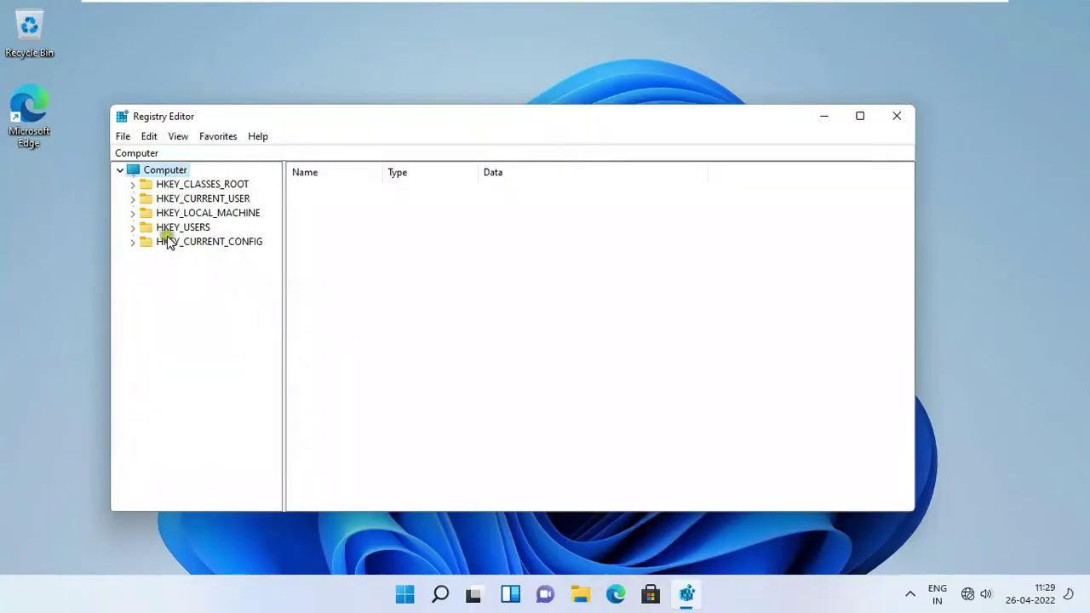
left_click(866, 117)
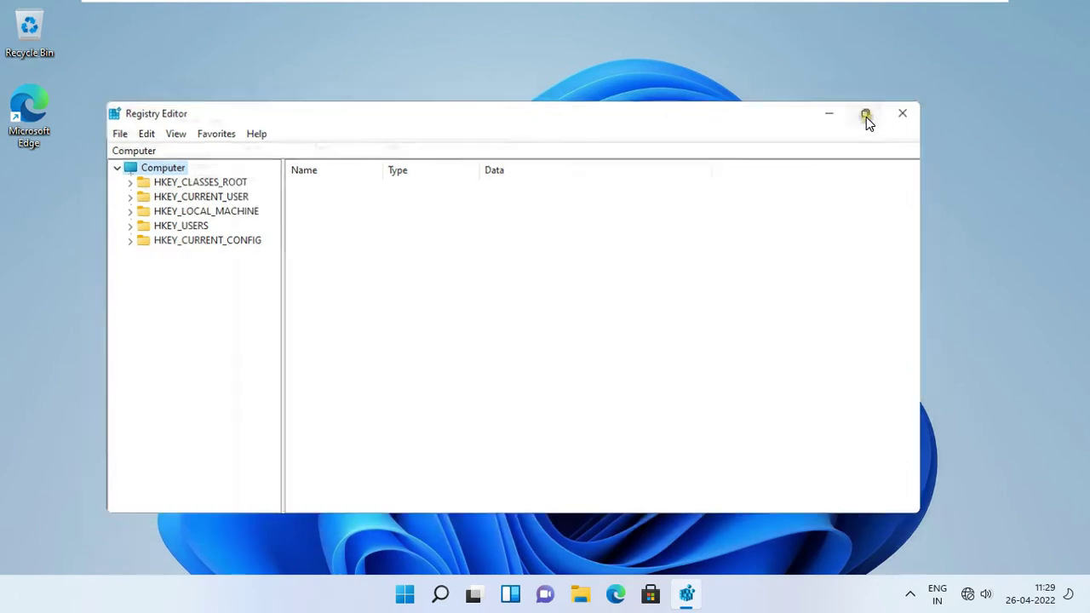
left_click_drag(170, 203, 285, 202)
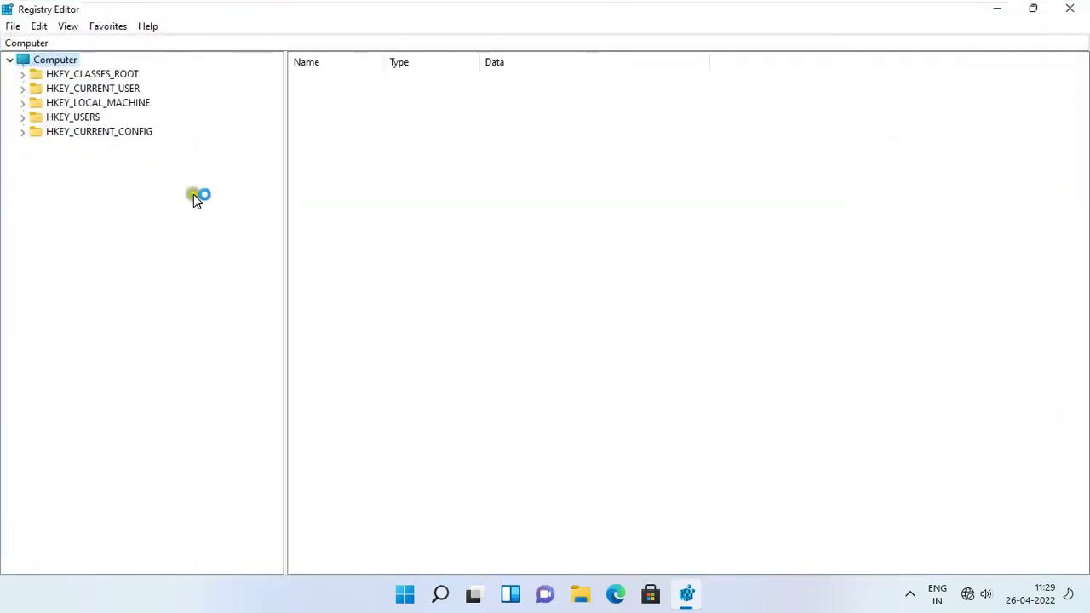
Step: Expand HKEY_LOCAL_MACHINE > SOFTWARE > Microsoft > Windows and select CurrentVersion
left_click(23, 103)
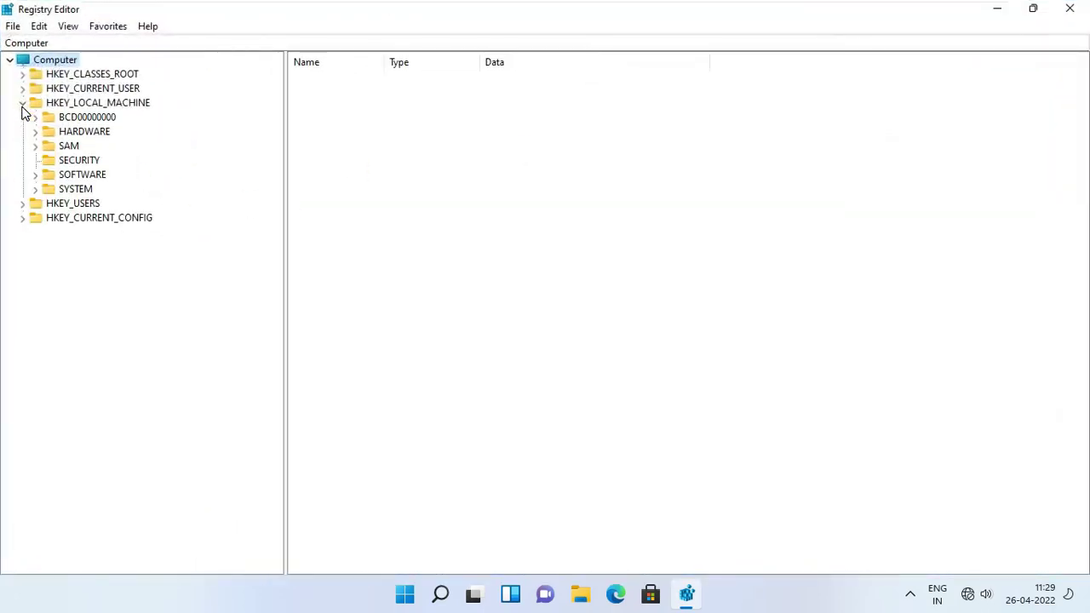
left_click(35, 175)
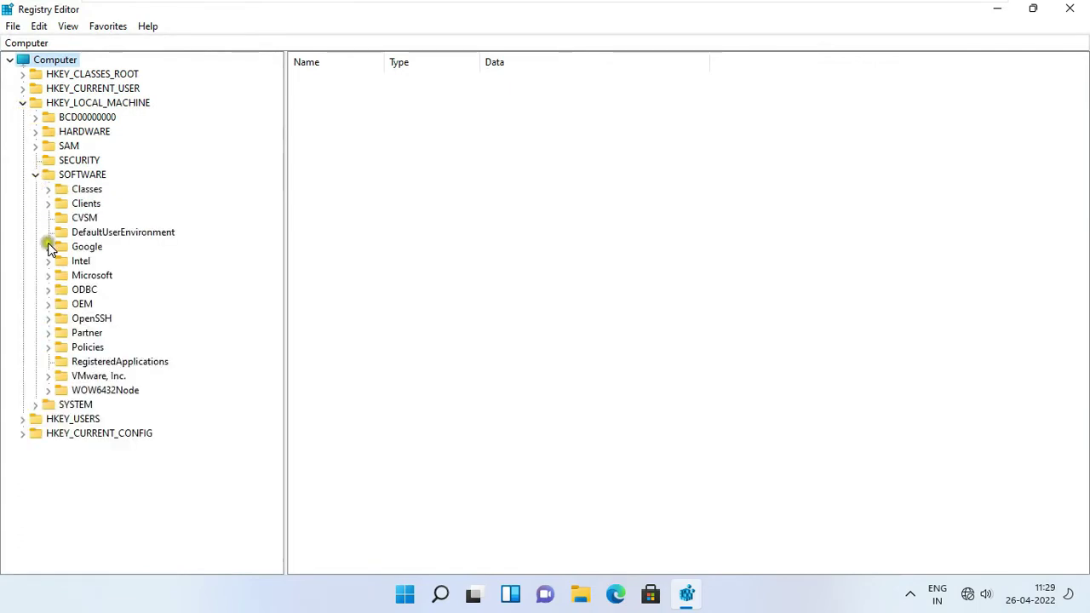
left_click(48, 275)
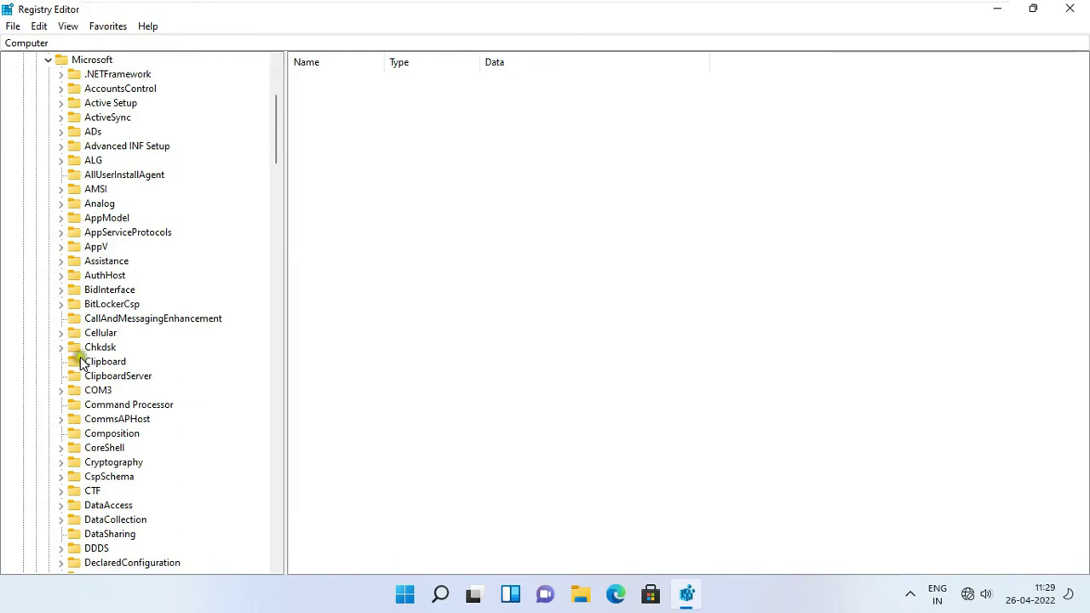
left_click_drag(277, 150, 224, 502)
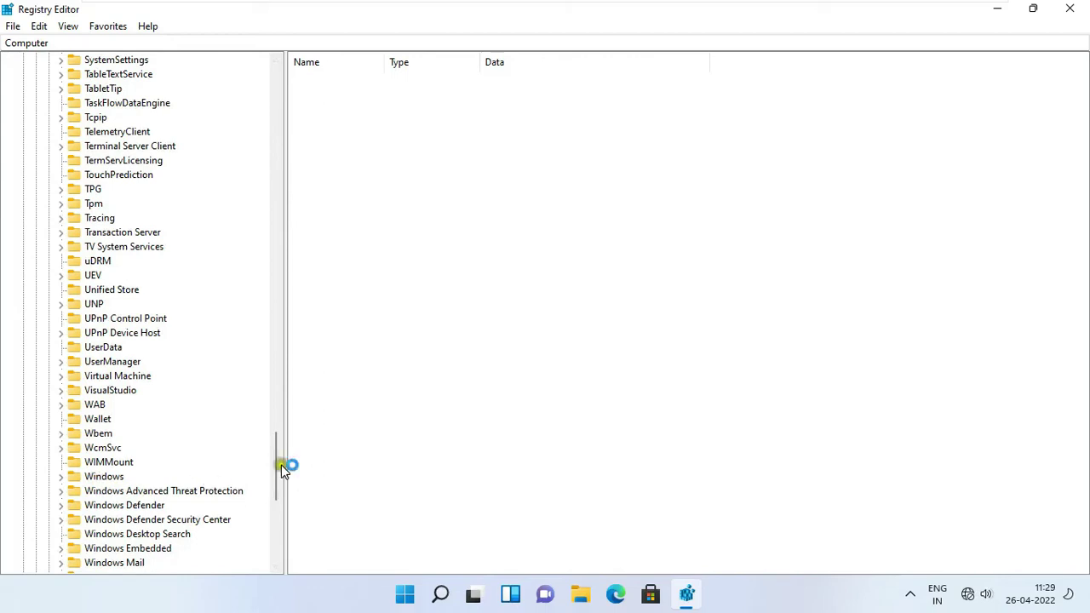
left_click_drag(275, 457, 275, 506)
left_click(100, 149)
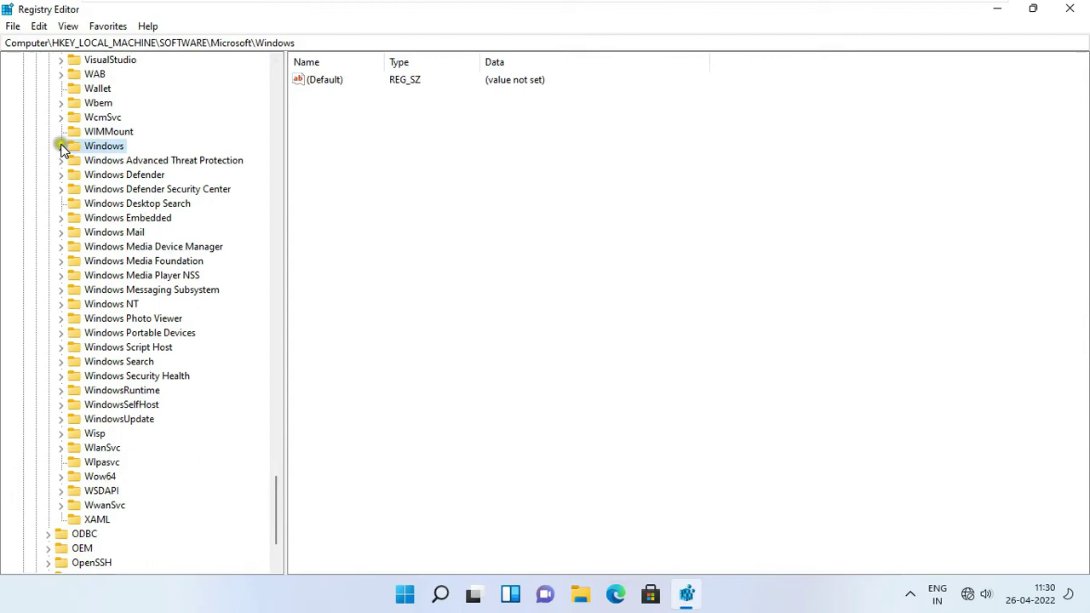
left_click(60, 146)
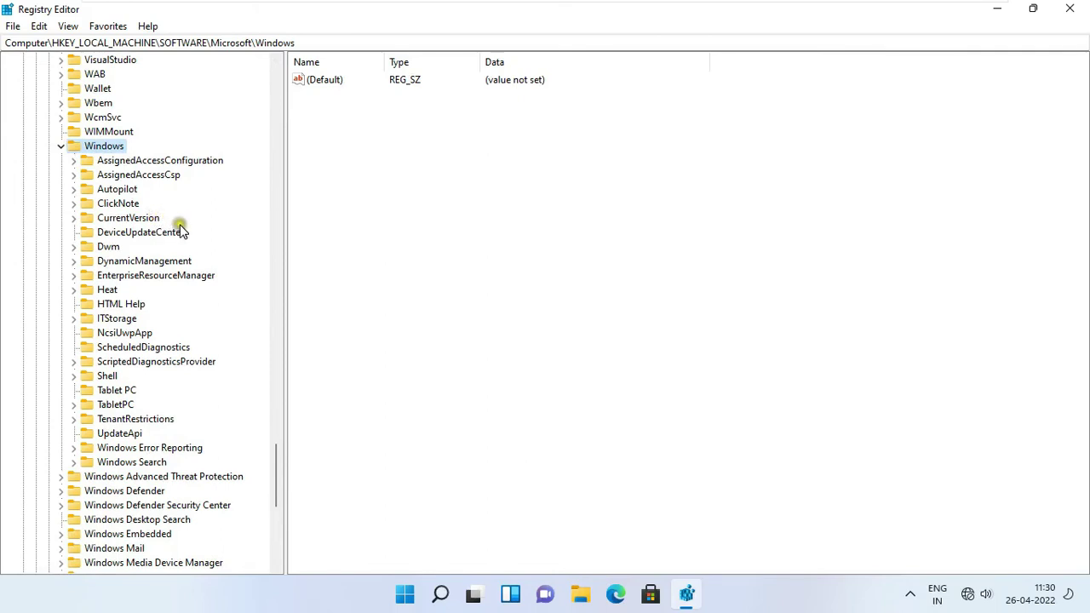
left_click(143, 218)
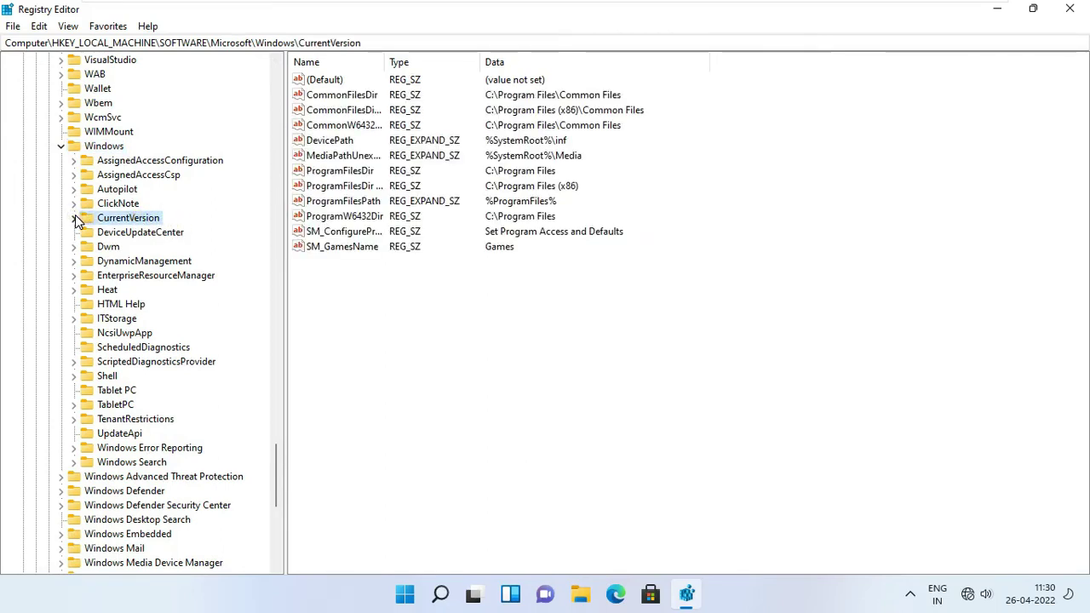
Step: Add a subkey to CurrentVersion through New > Key and name it WorkFolders
right_click(152, 220)
mouse_move(213, 246)
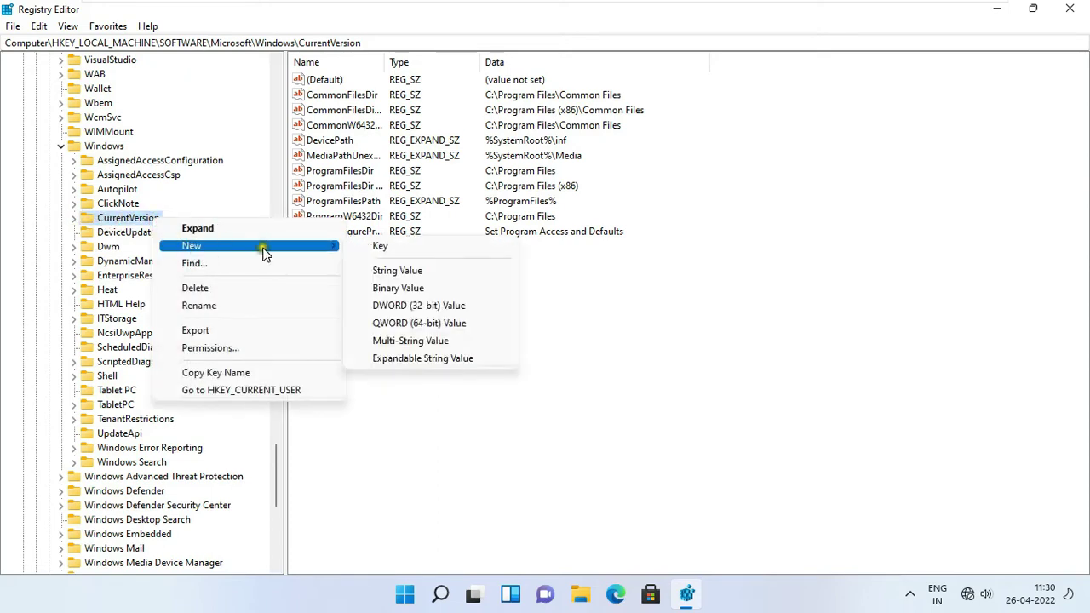
left_click(403, 251)
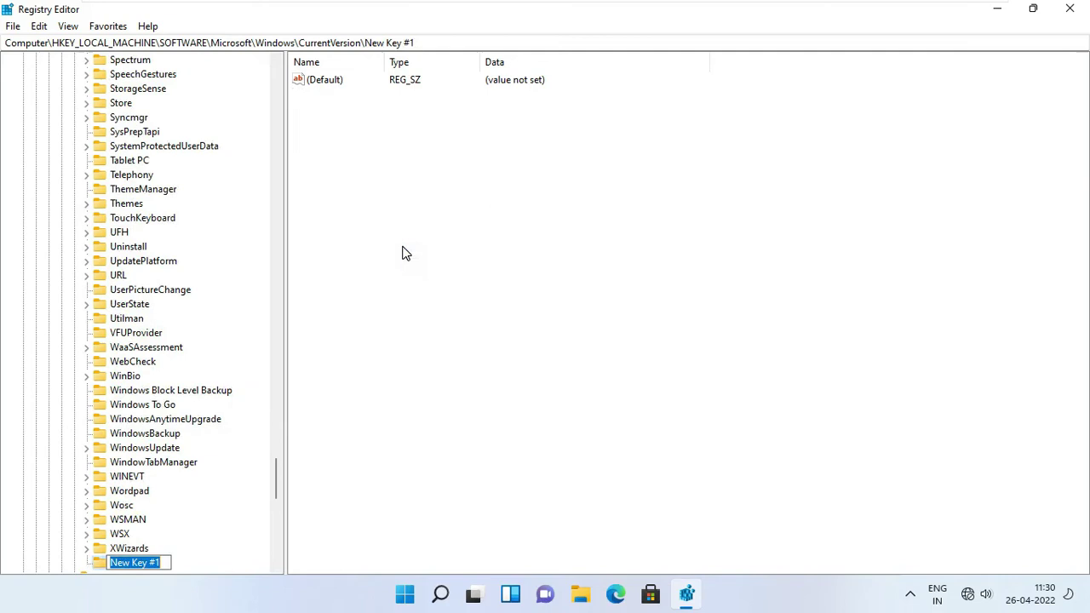
type("W")
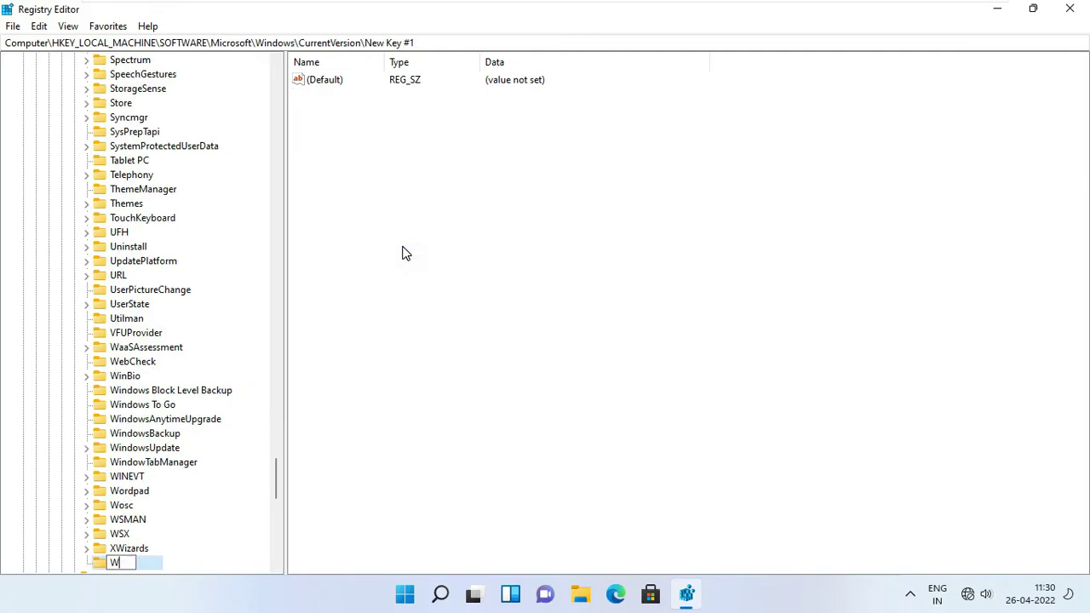
type("orkFolder")
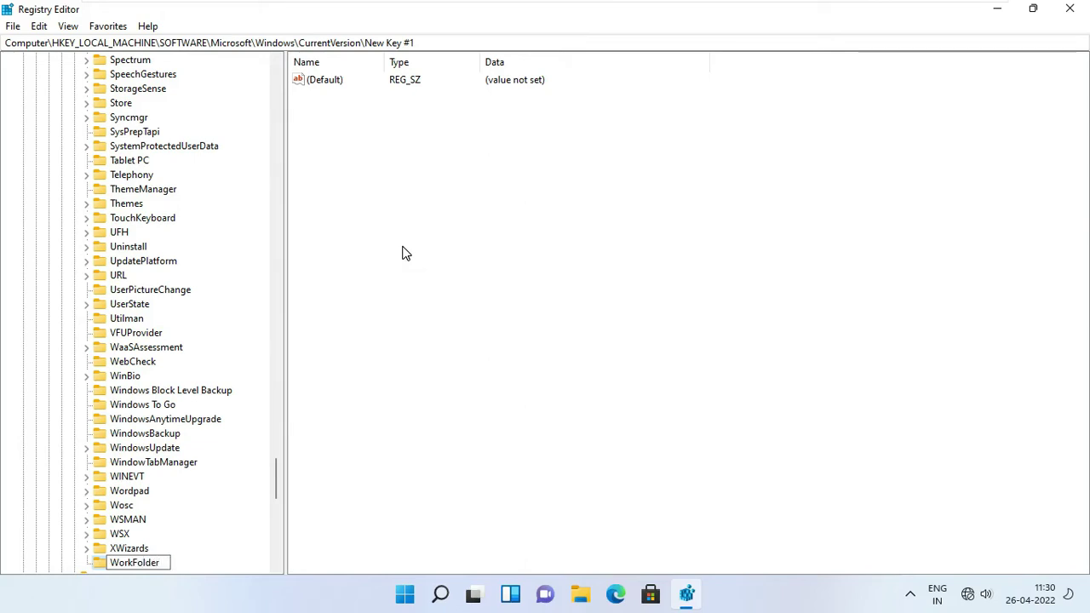
type("s")
left_click(196, 560)
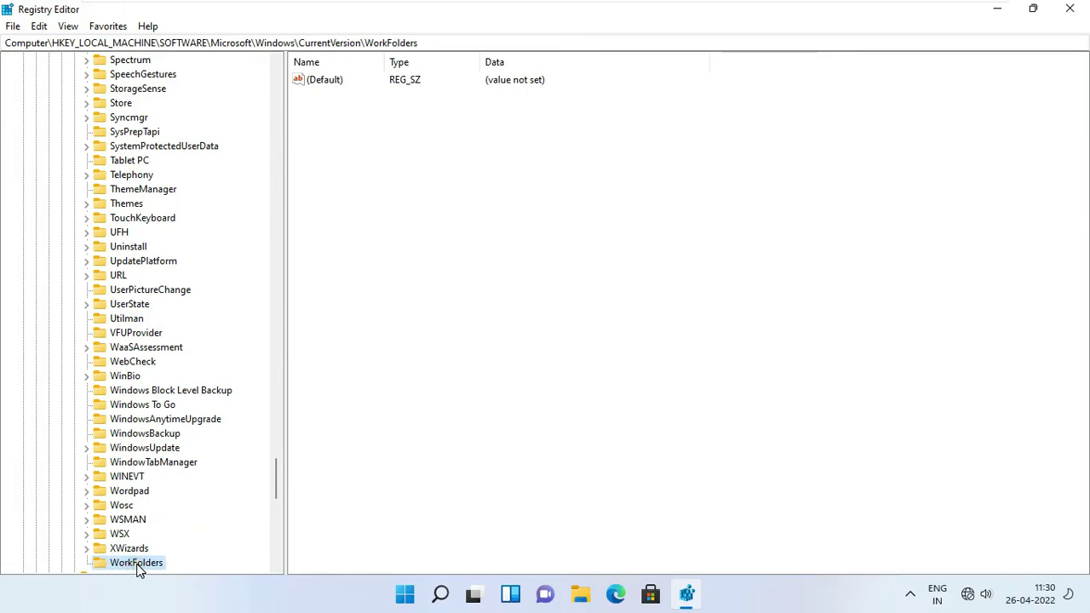
Step: Create a DWORD (32-bit) value AllowUnsecureConnection in WorkFolders and widen the Name column
scroll(279, 475, "down", 5)
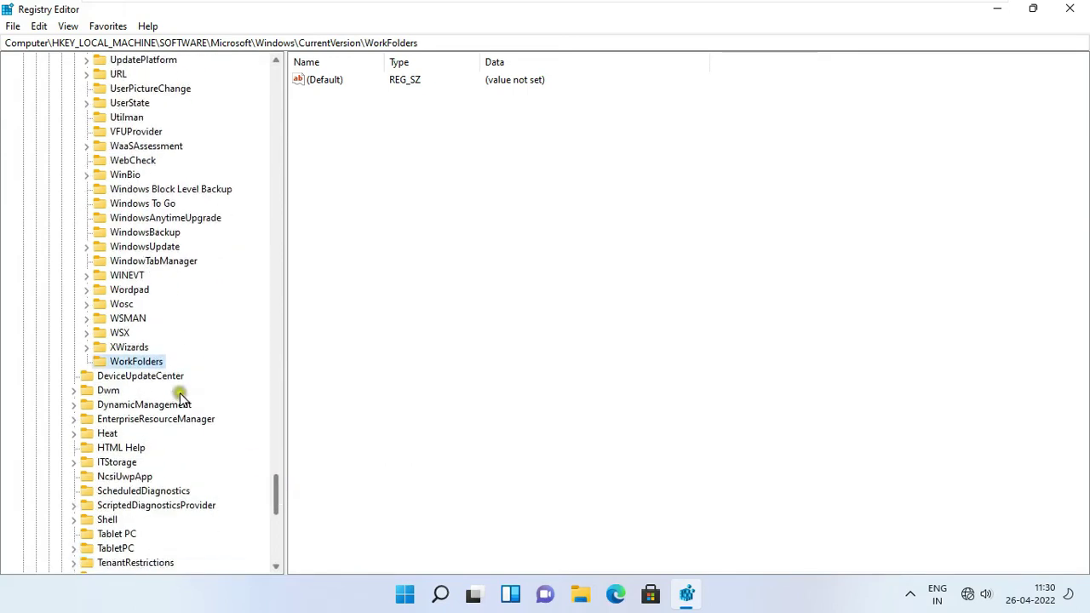
right_click(155, 364)
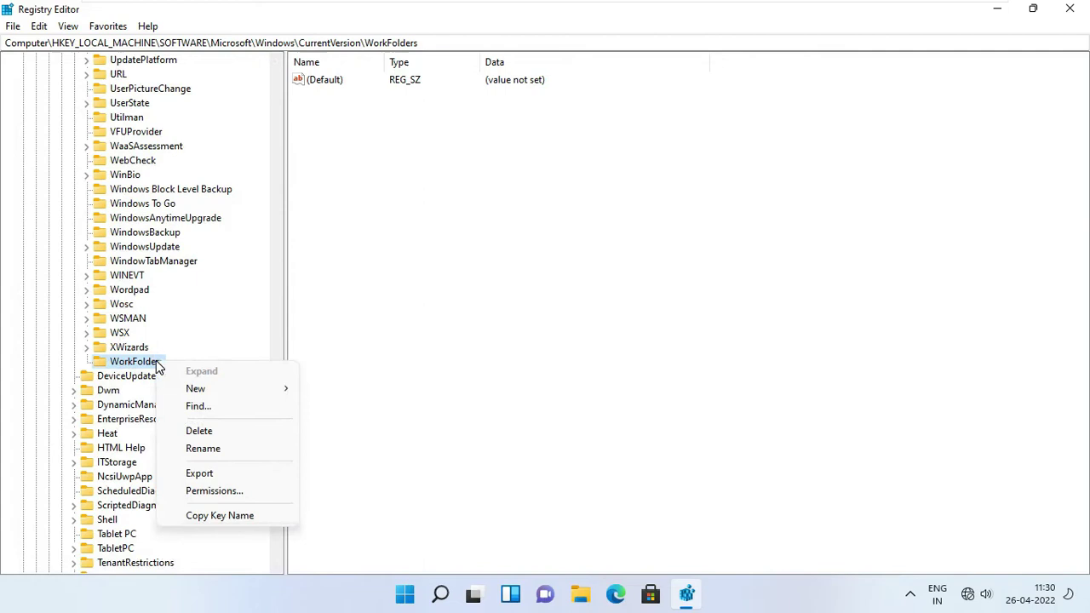
mouse_move(200, 389)
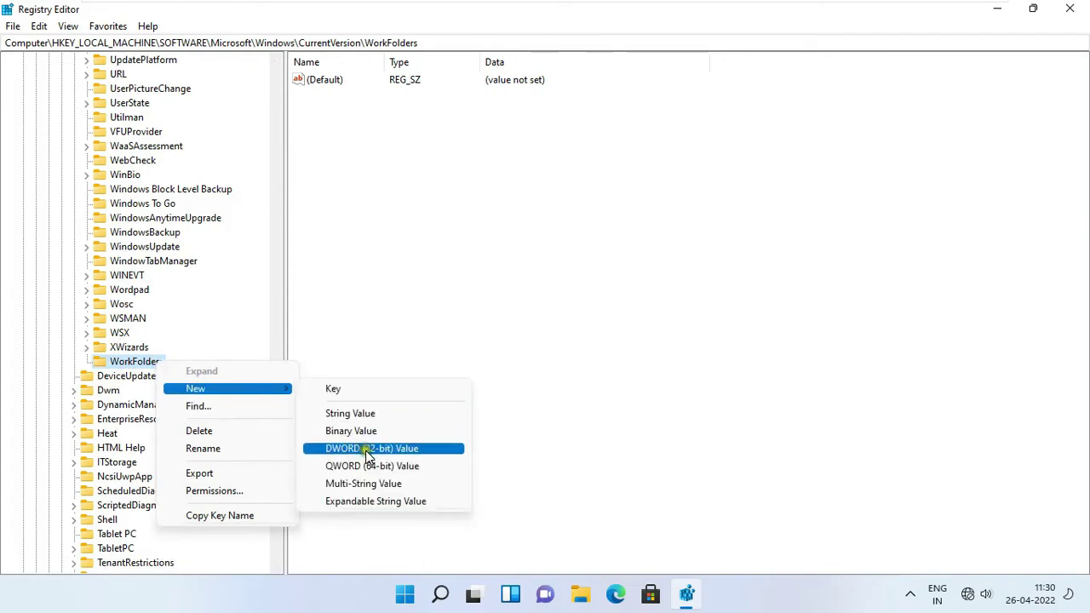
left_click(392, 448)
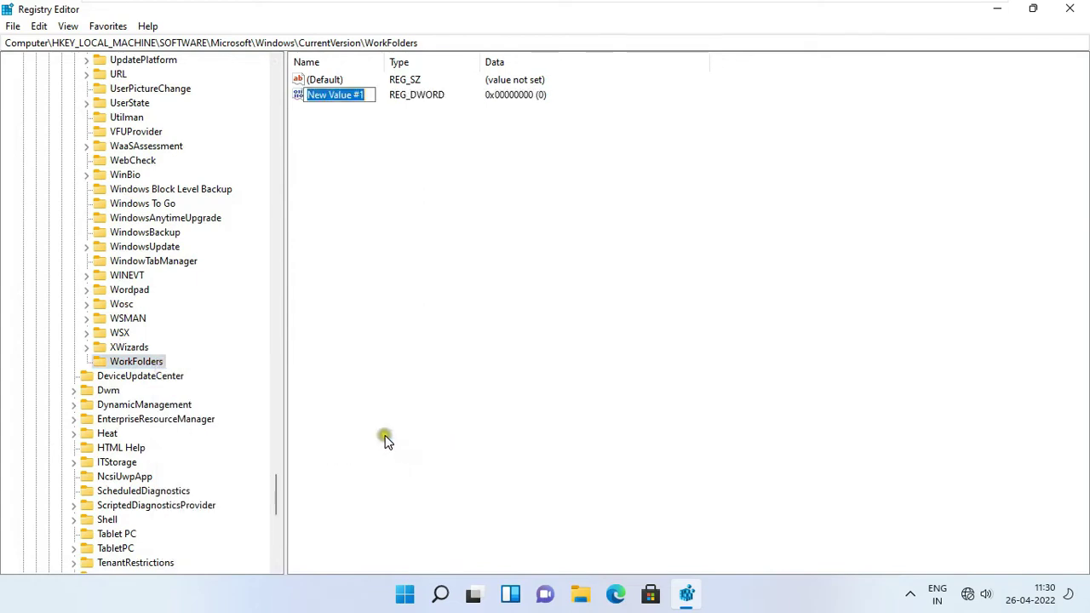
type("A")
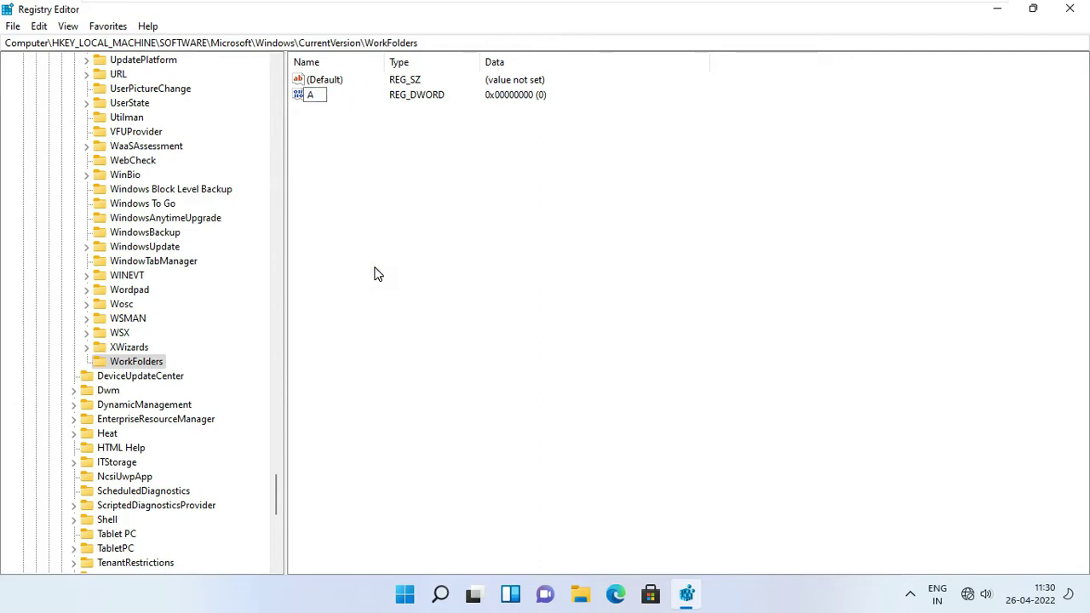
type("llowUnsecureConnection")
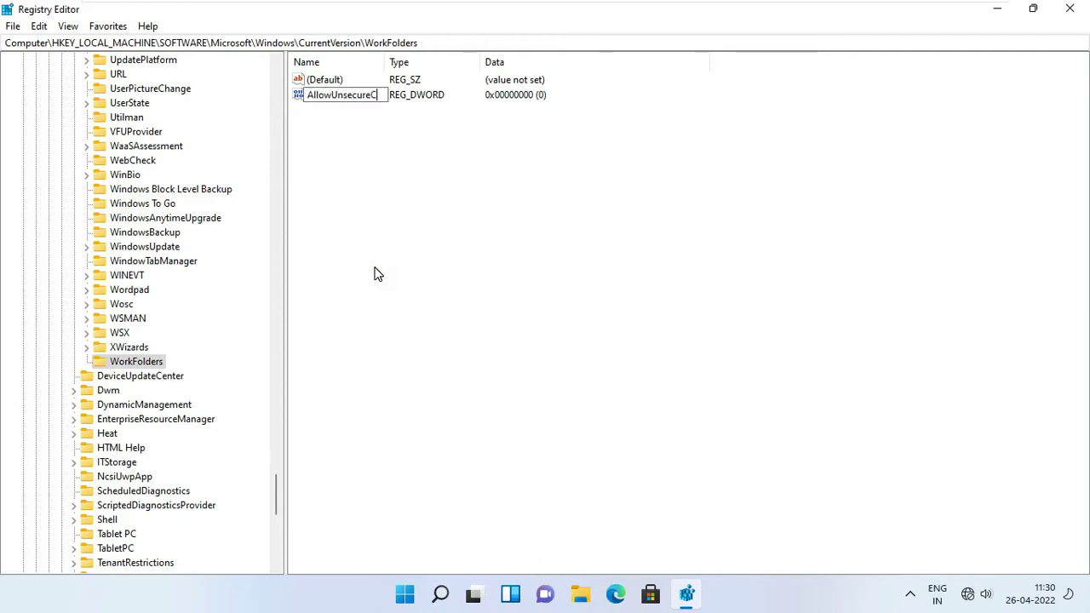
left_click(375, 162)
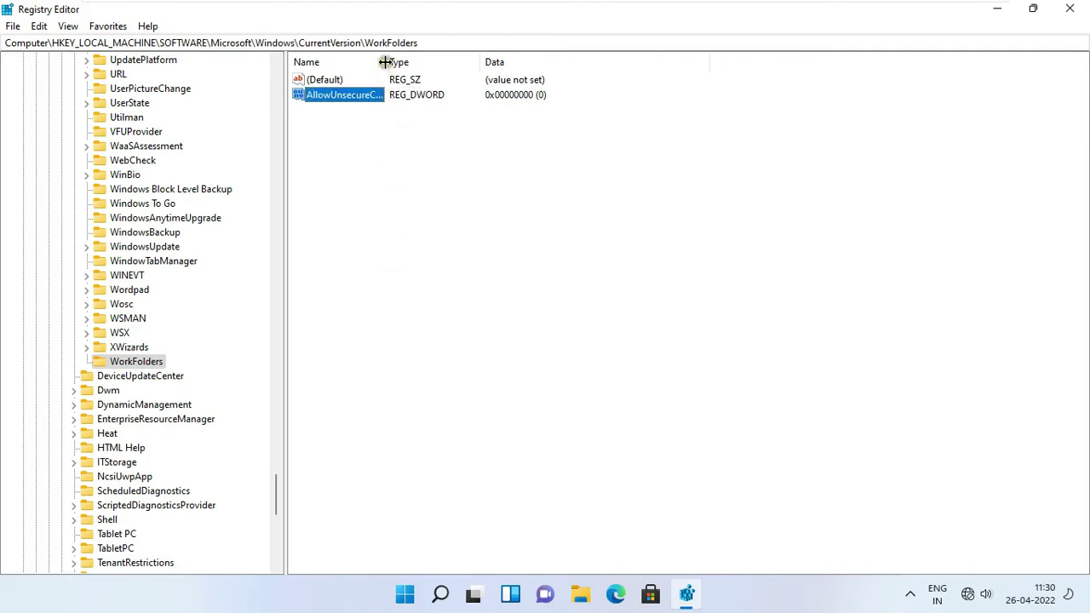
left_click_drag(385, 61, 448, 58)
left_click(316, 107)
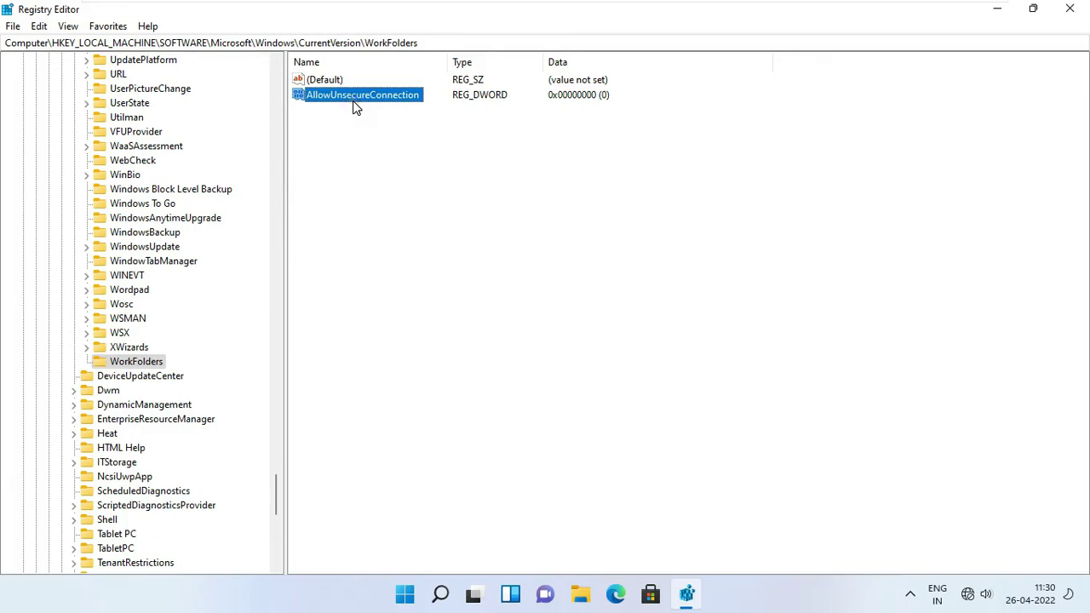
Step: Change AllowUnsecureConnection's value data to 1, then reopen it to confirm it reads 1
right_click(396, 97)
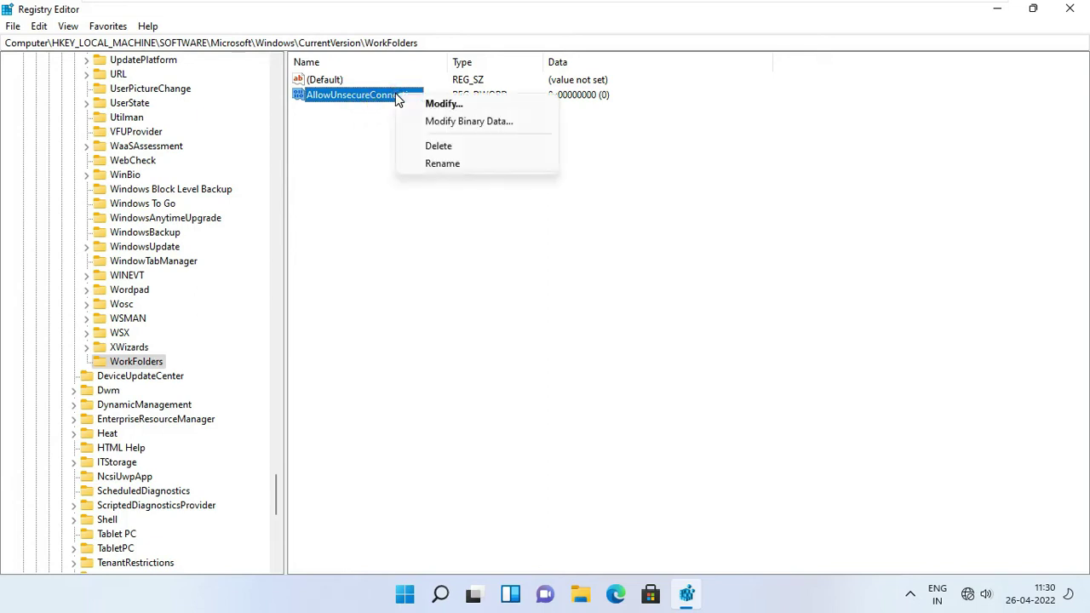
left_click(435, 103)
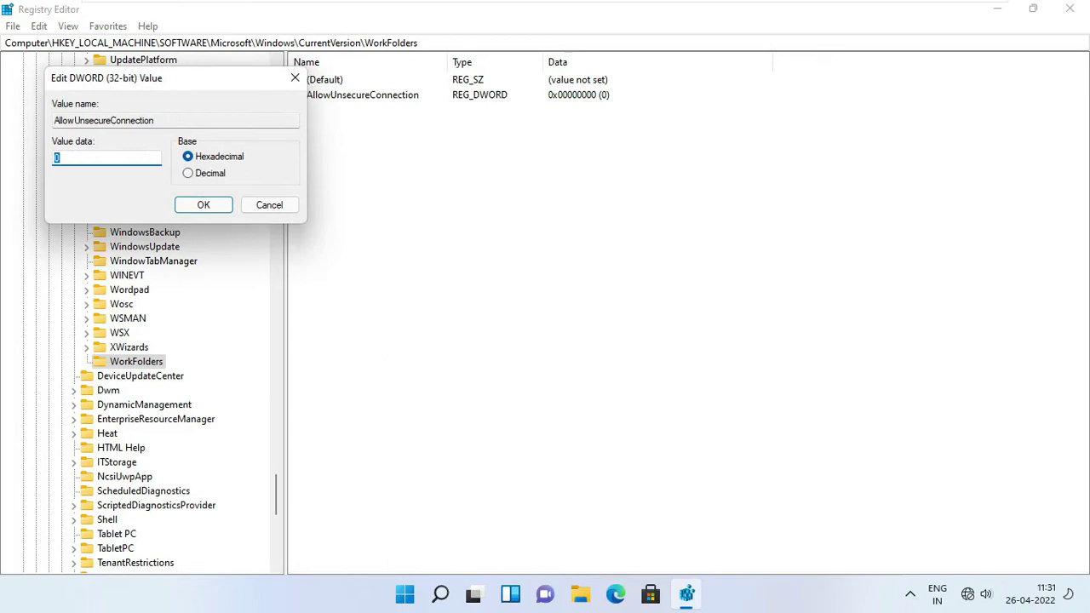
left_click(192, 203)
double_click(374, 100)
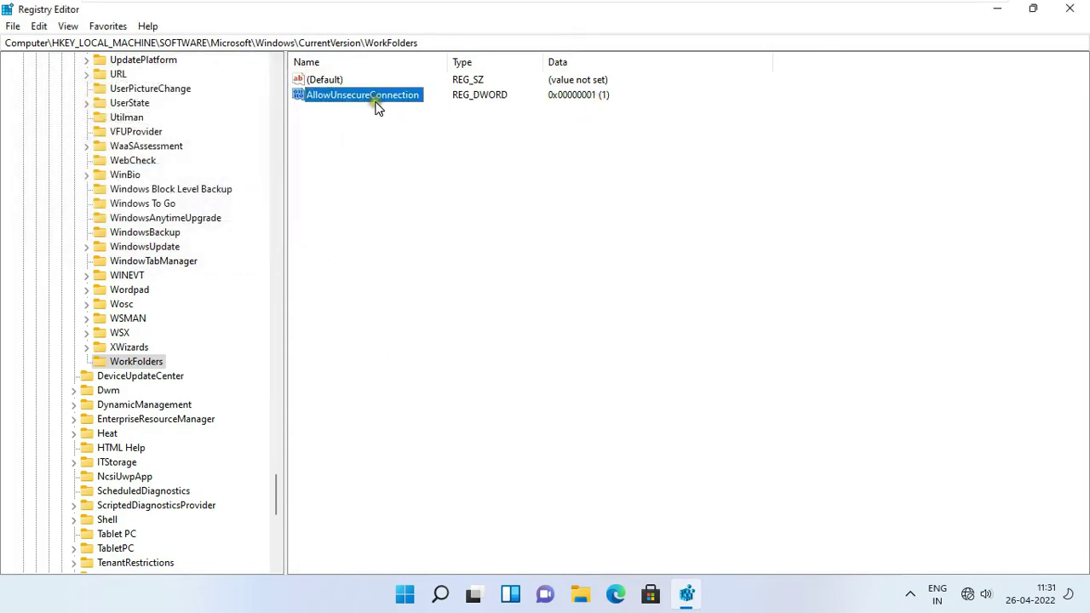
left_click(202, 204)
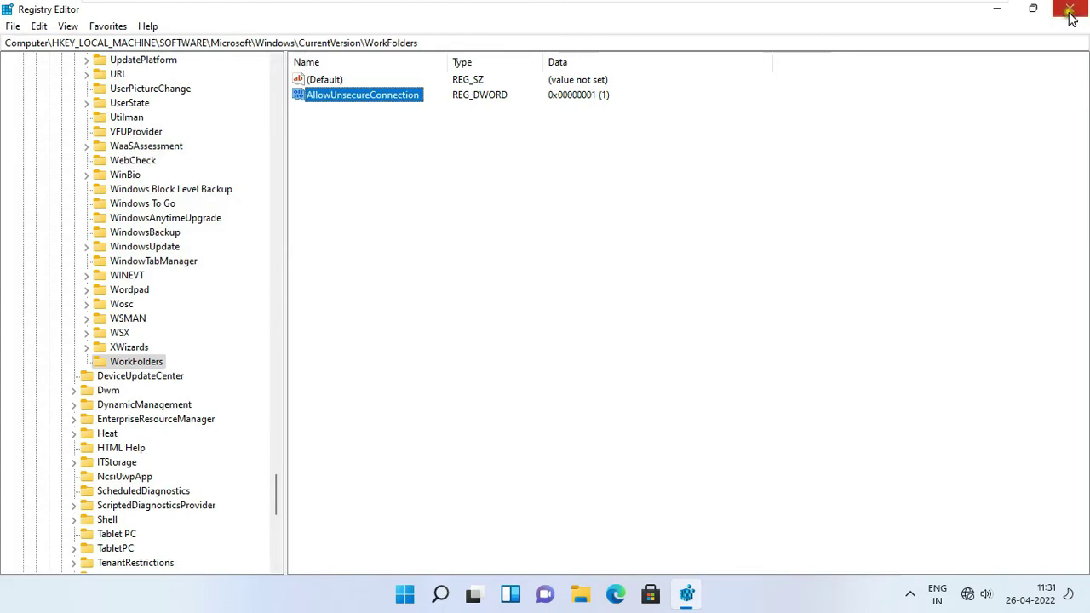
Step: Close Registry Editor and launch Control Panel from a Start search for 'control'
left_click(1072, 12)
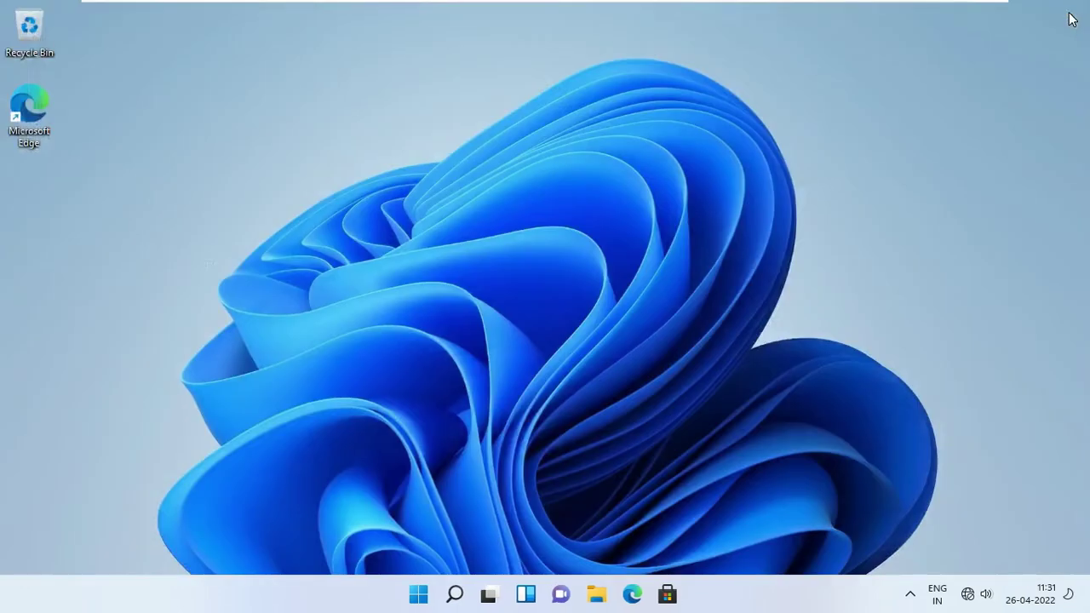
left_click(421, 595)
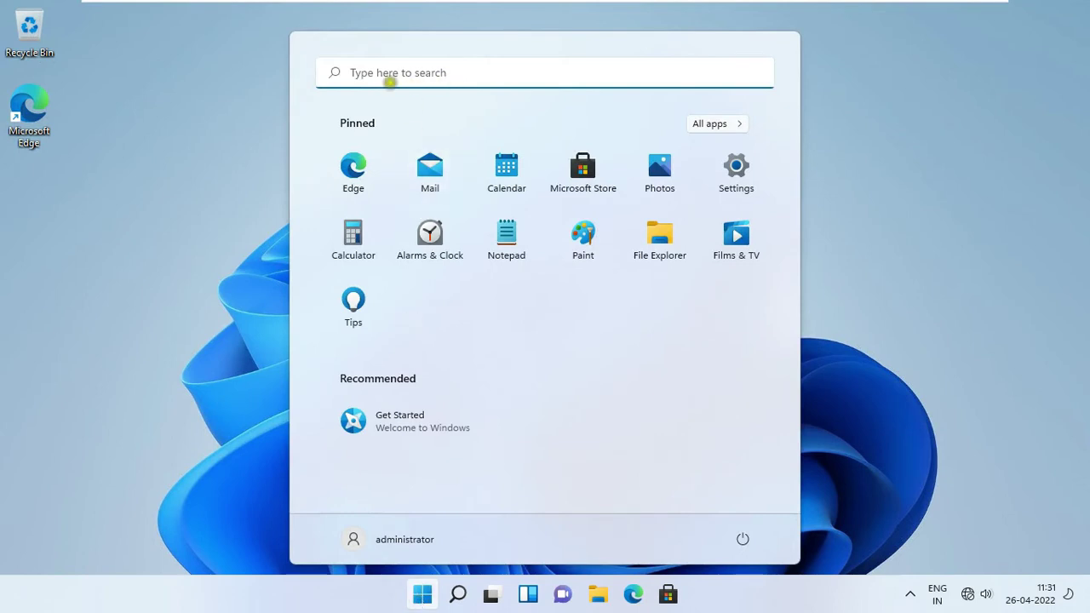
left_click(387, 77)
type("con")
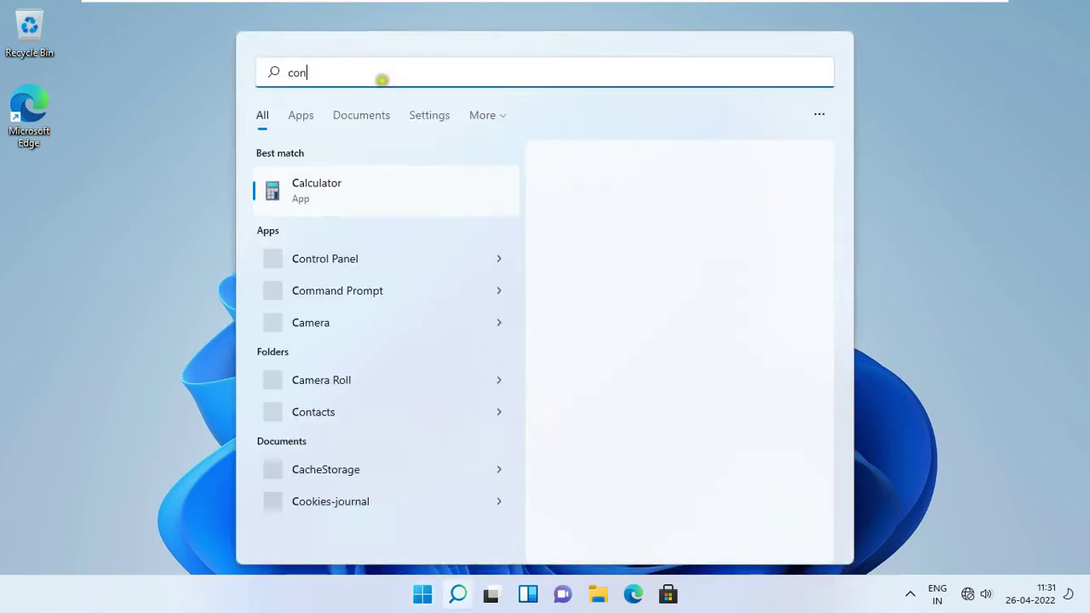
type("trol")
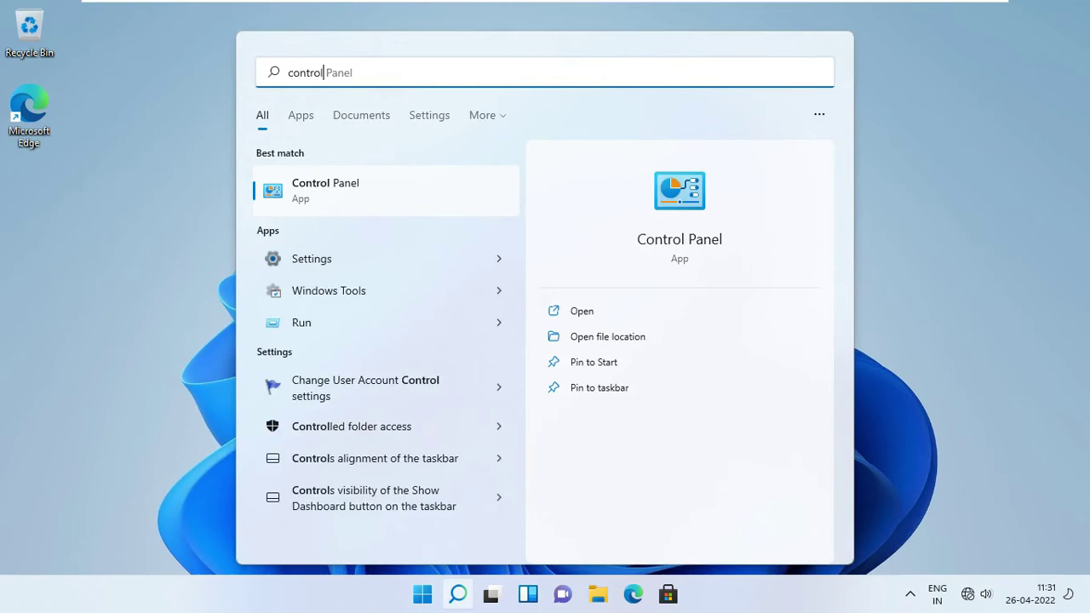
left_click(569, 308)
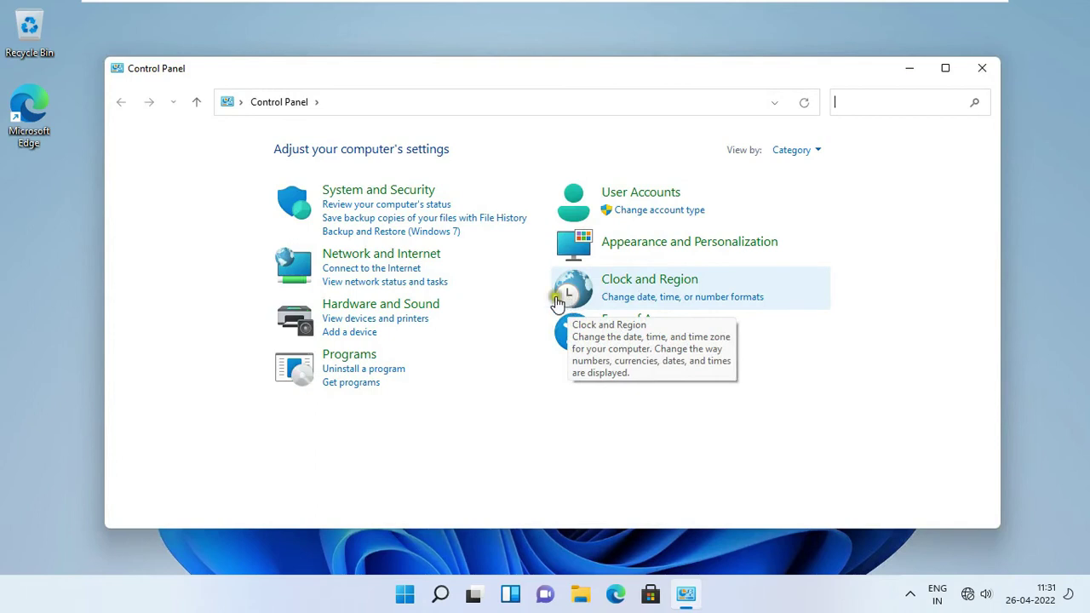
Step: View Control Panel by large icons and start Work Folders setup using a Work Folders URL
left_click(796, 153)
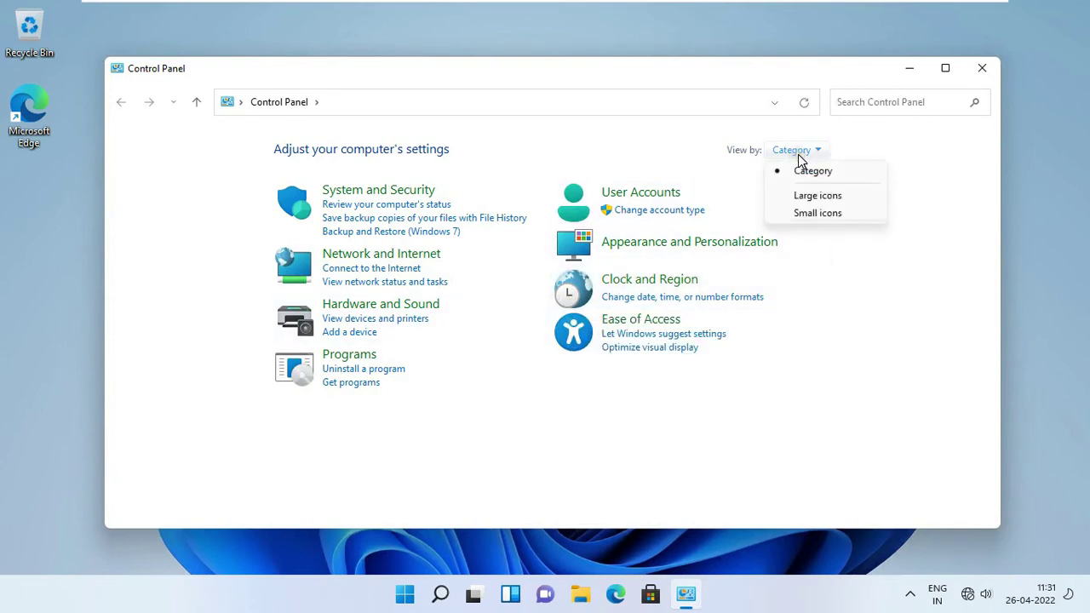
left_click(813, 197)
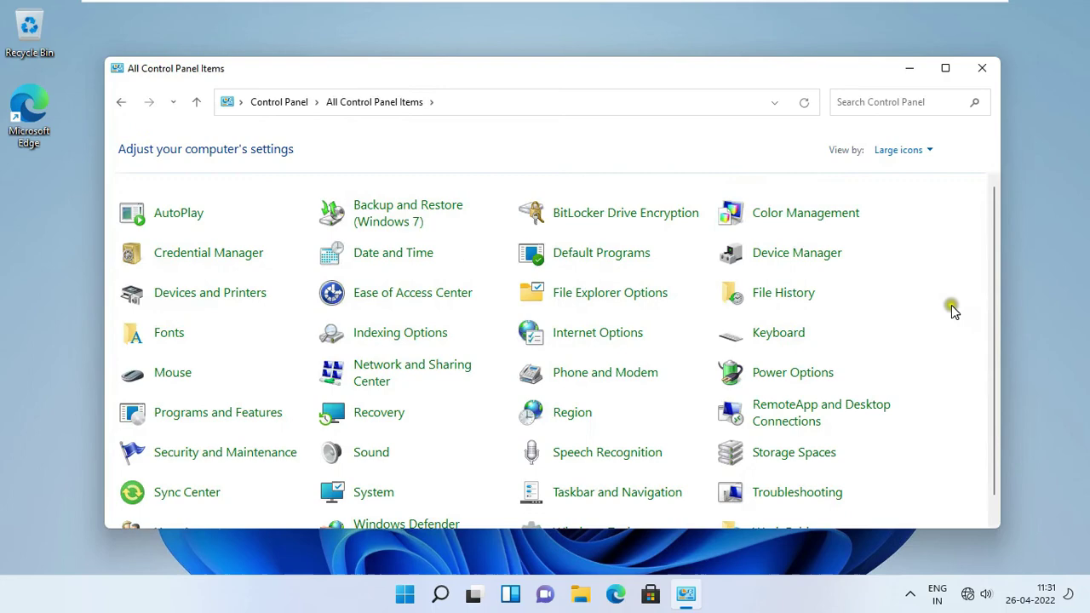
left_click_drag(995, 289, 998, 318)
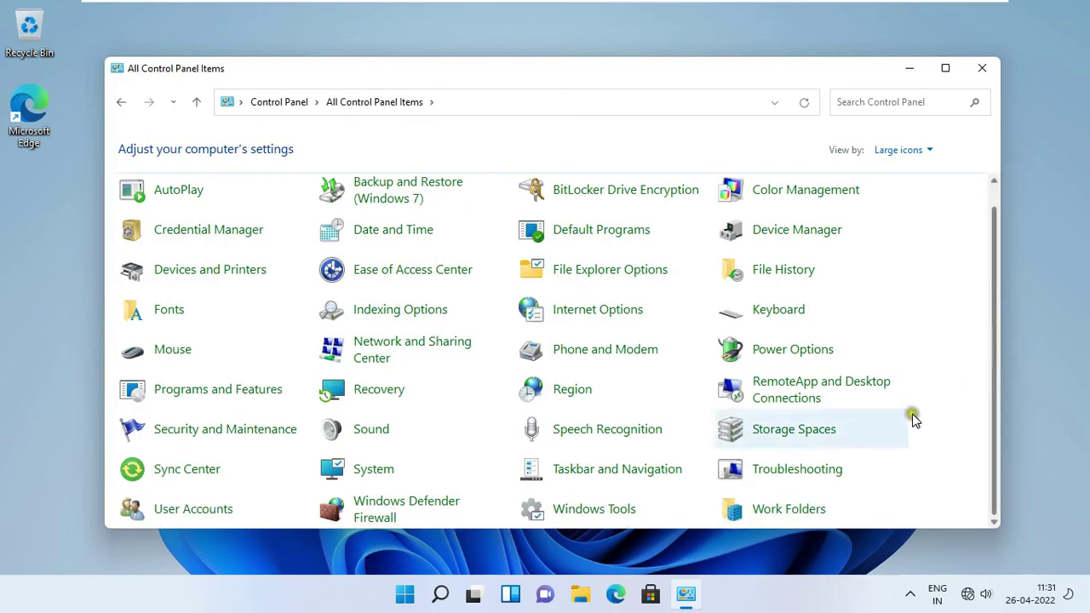
left_click(792, 511)
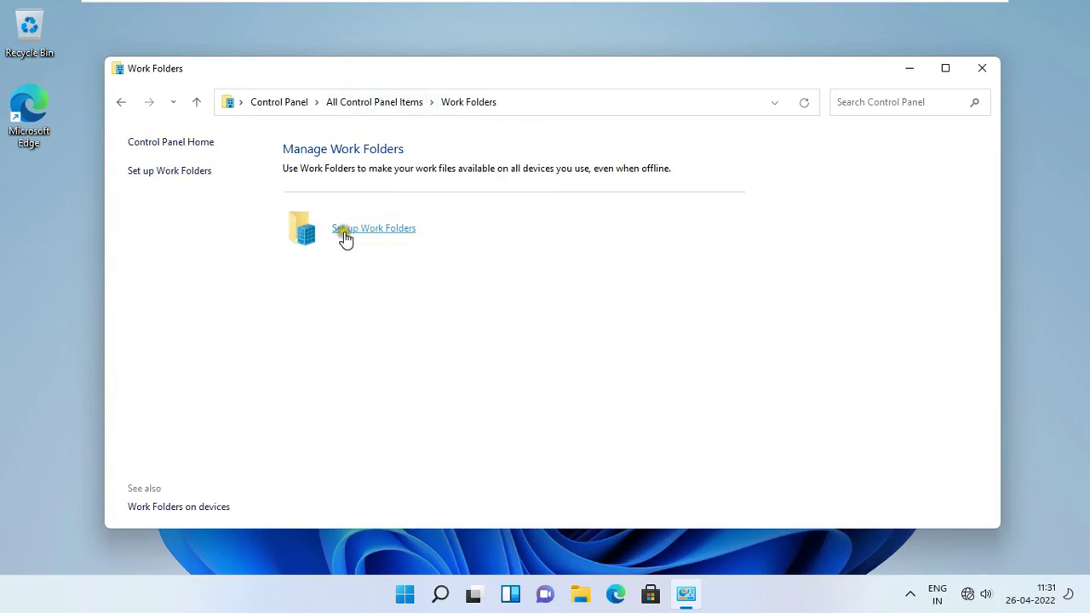
left_click(390, 232)
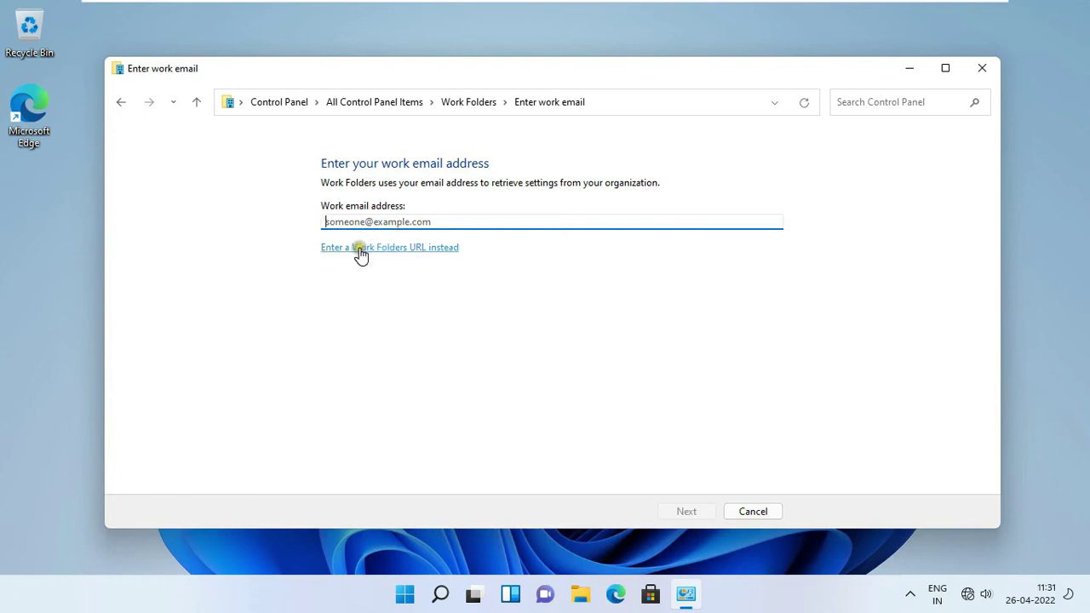
left_click(404, 250)
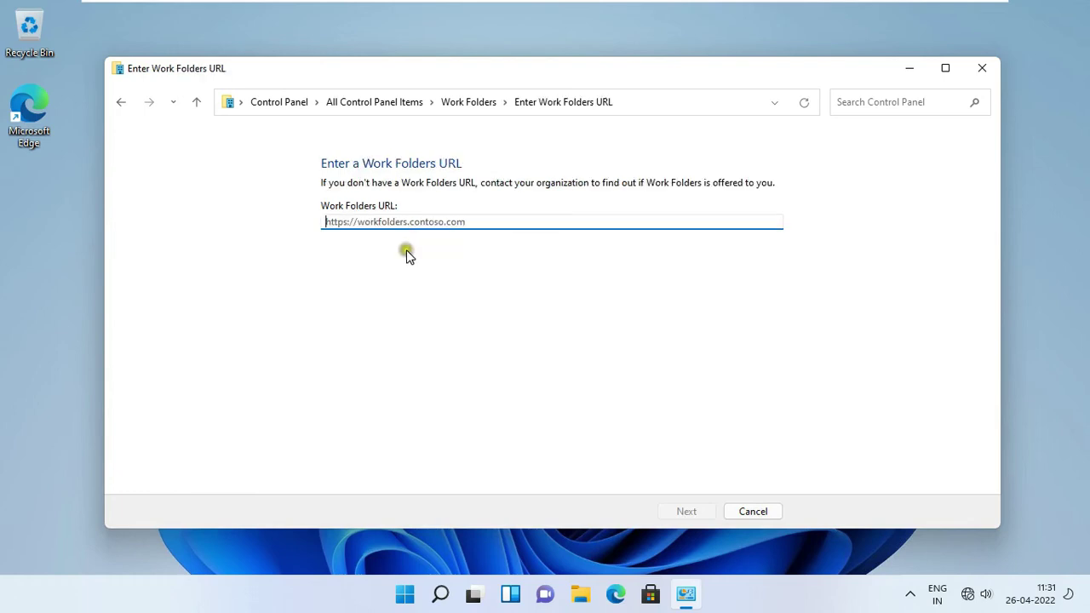
Step: On the Server 2022 DC VM, run hostname in cmd to confirm the name is server
mouse_move(664, 8)
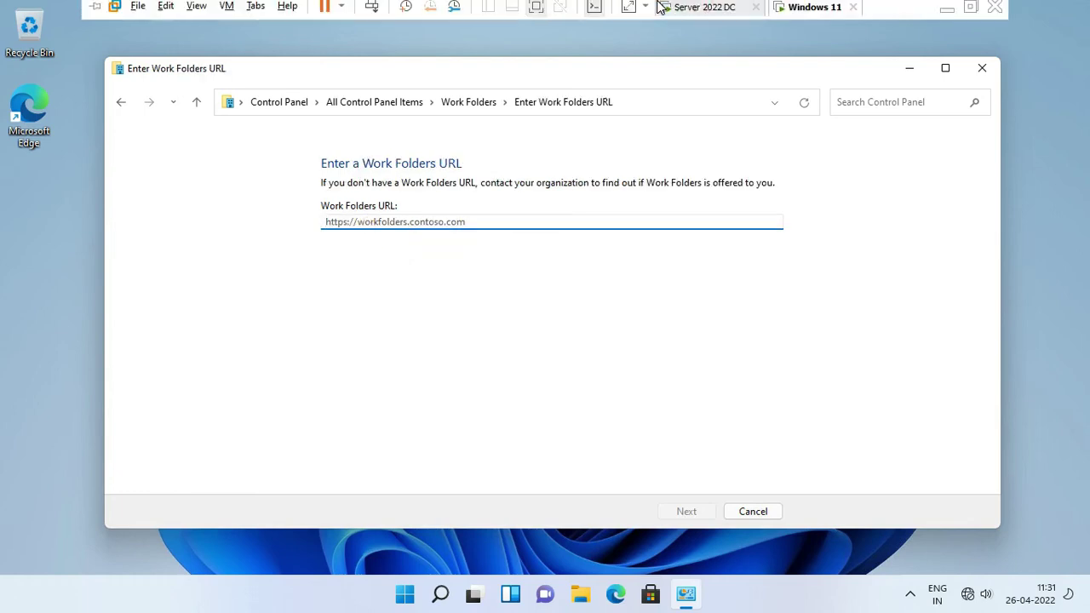
left_click(711, 11)
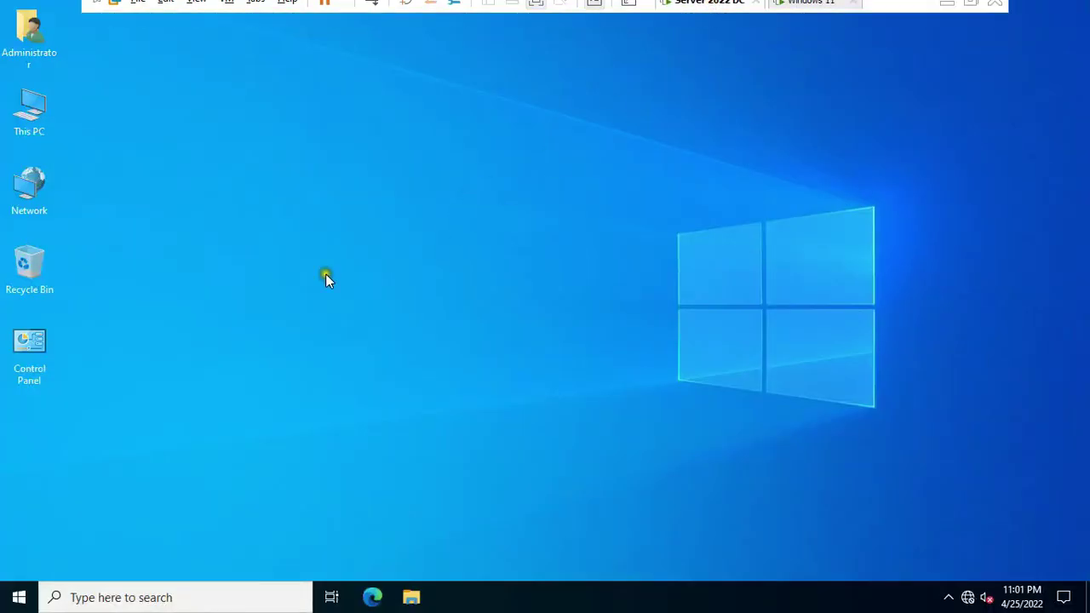
key("super+r")
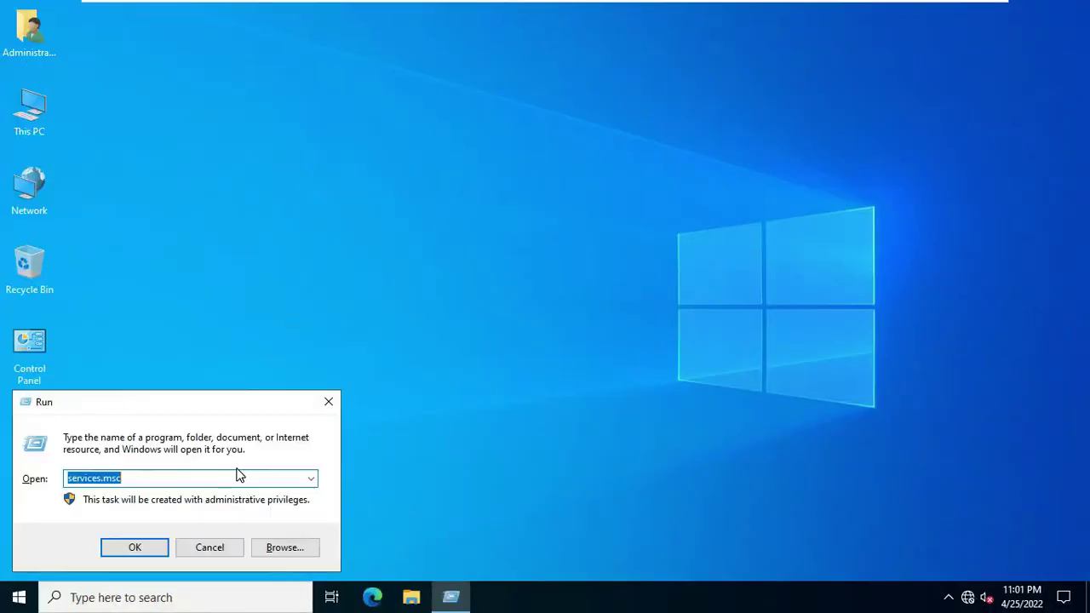
type("cmd")
key("Return")
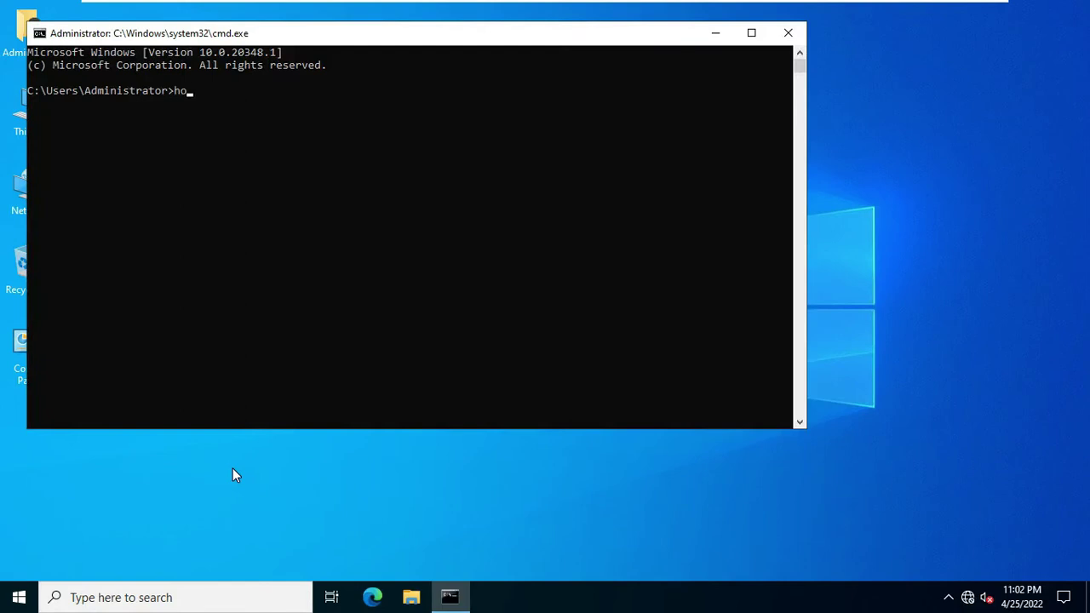
key("Return")
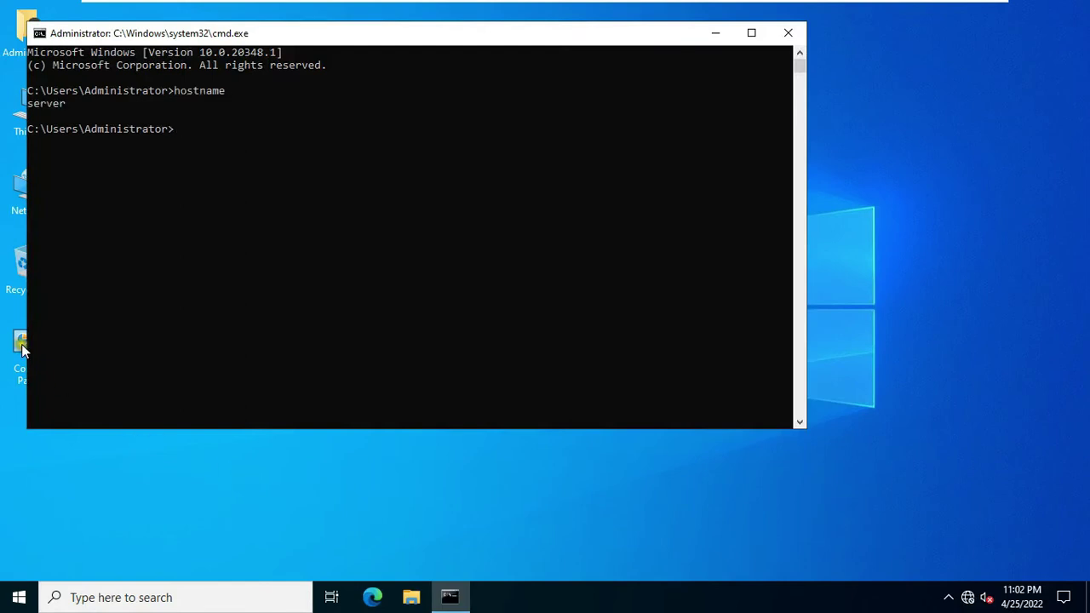
left_click(786, 32)
left_click(809, 11)
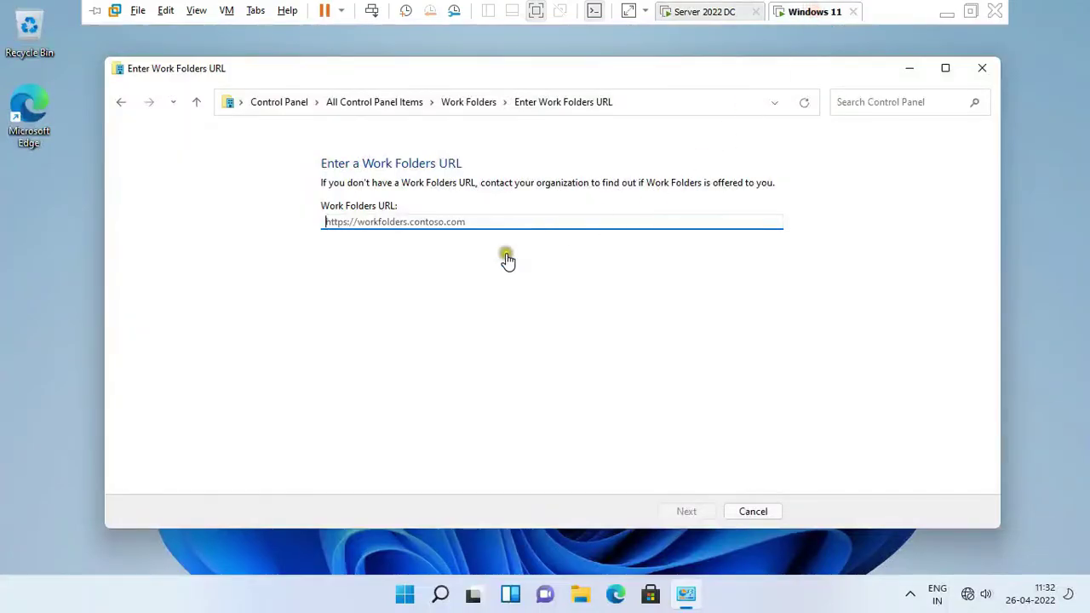
left_click(380, 221)
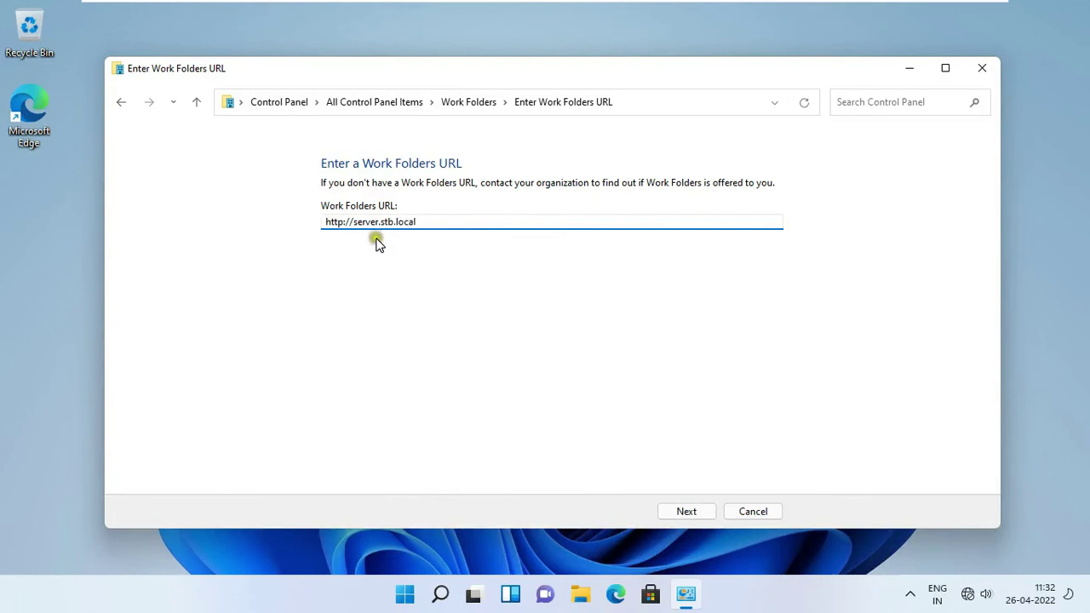
left_click(688, 512)
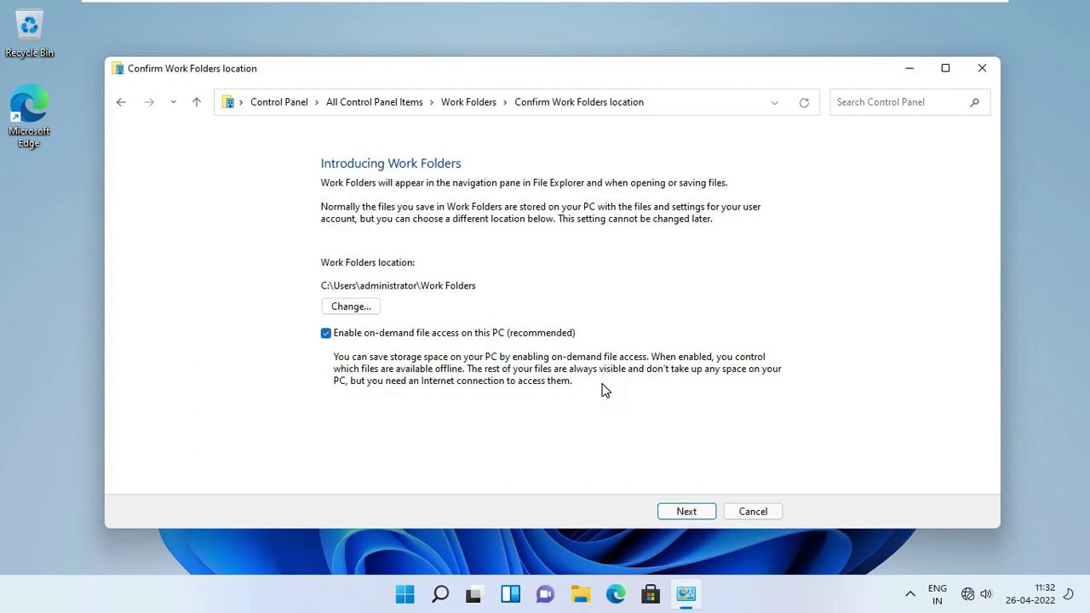
left_click(686, 513)
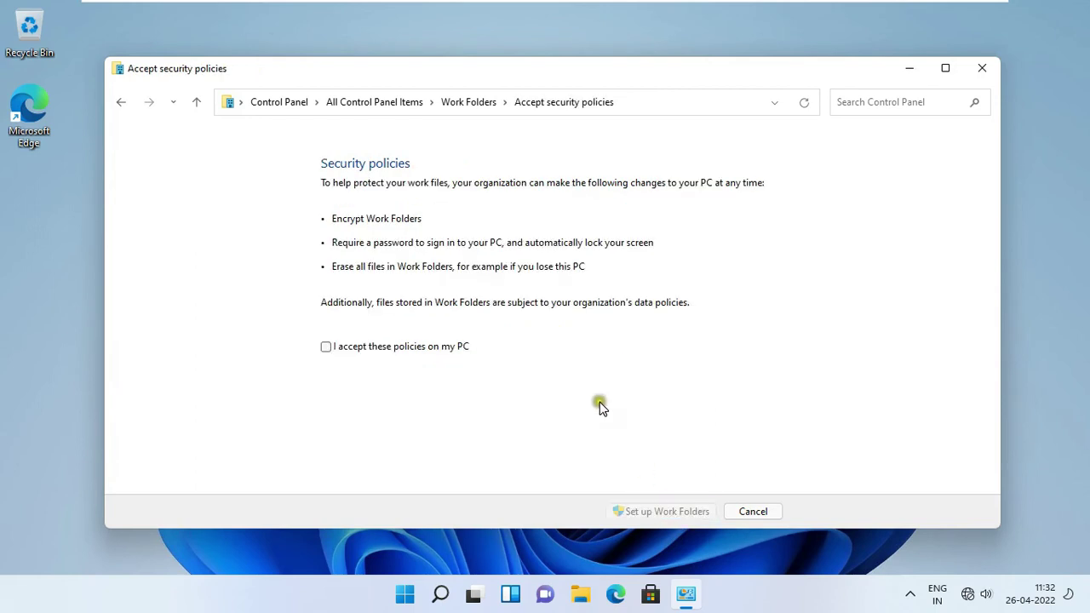
left_click(327, 349)
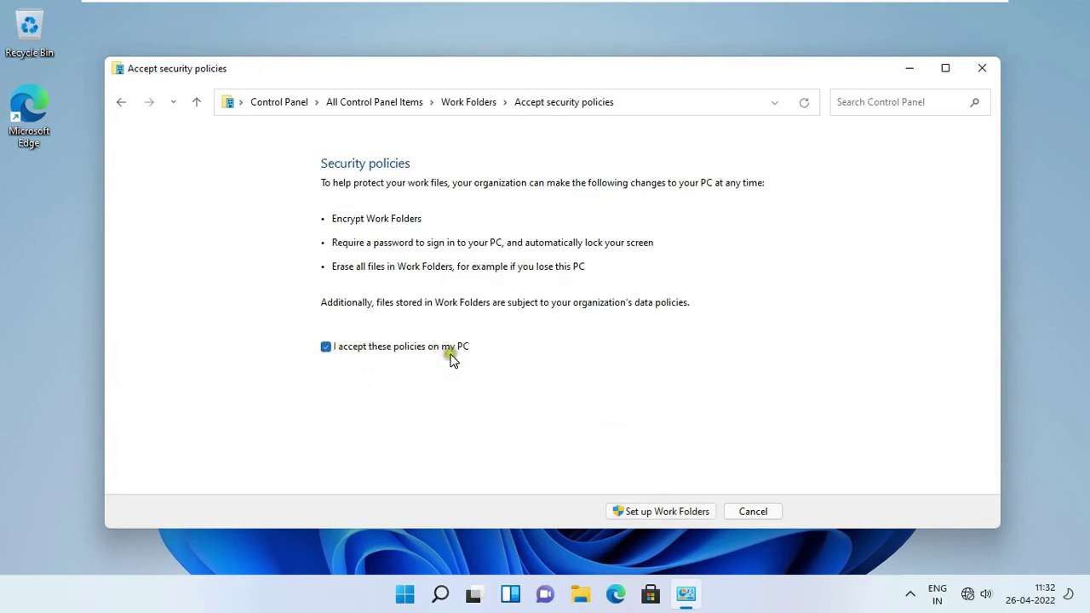
left_click(660, 511)
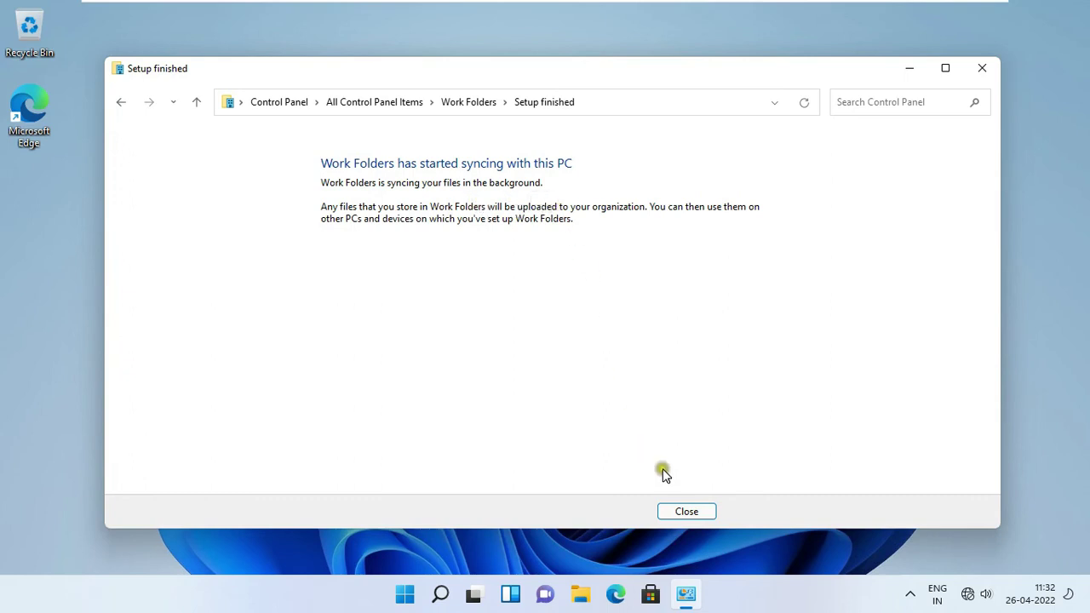
left_click(695, 511)
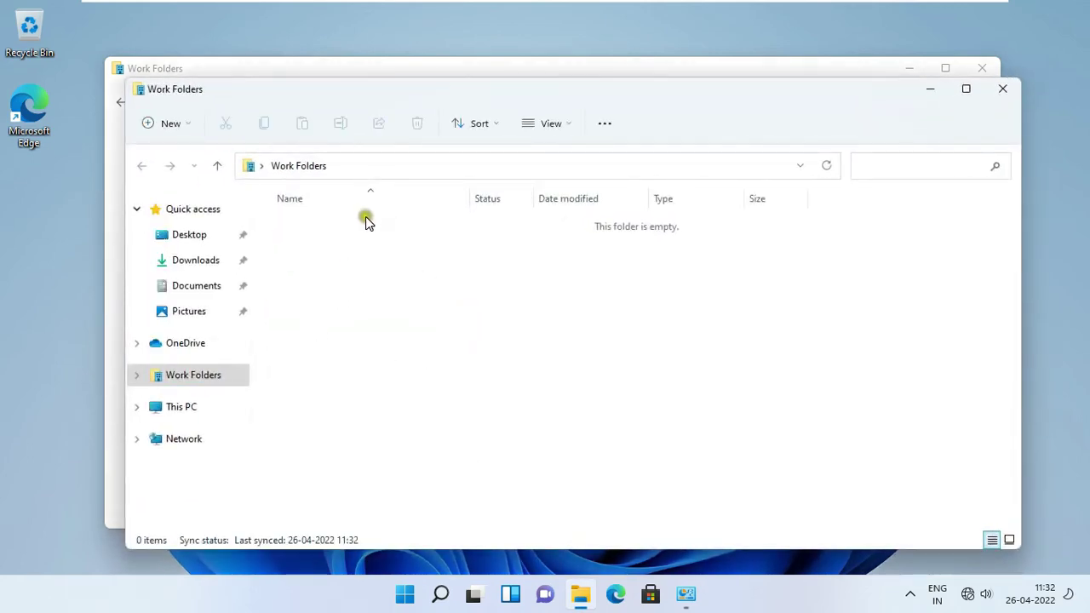
left_click(996, 88)
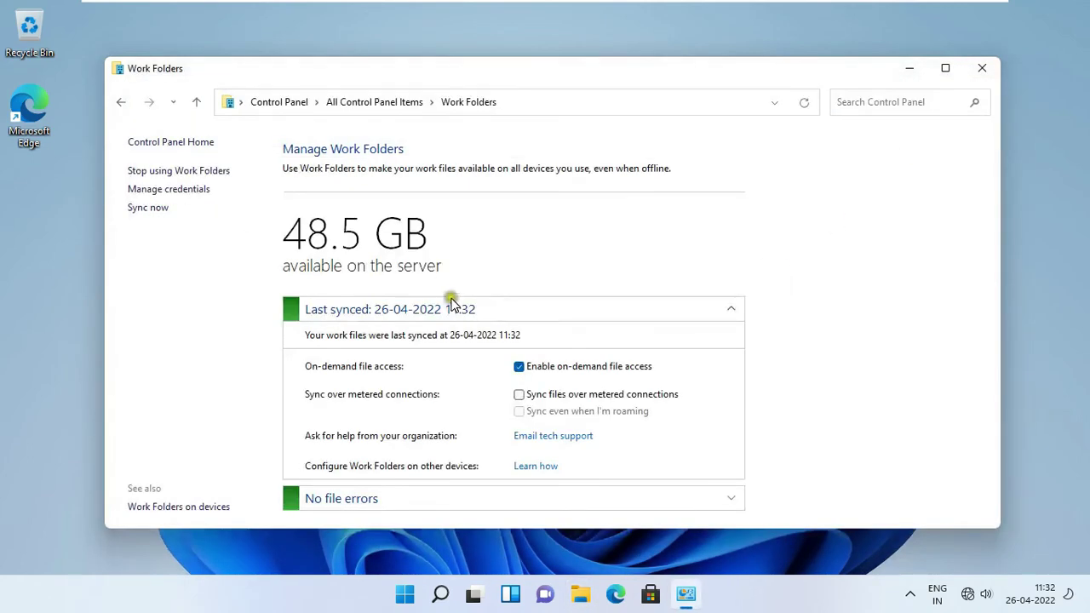
left_click(945, 67)
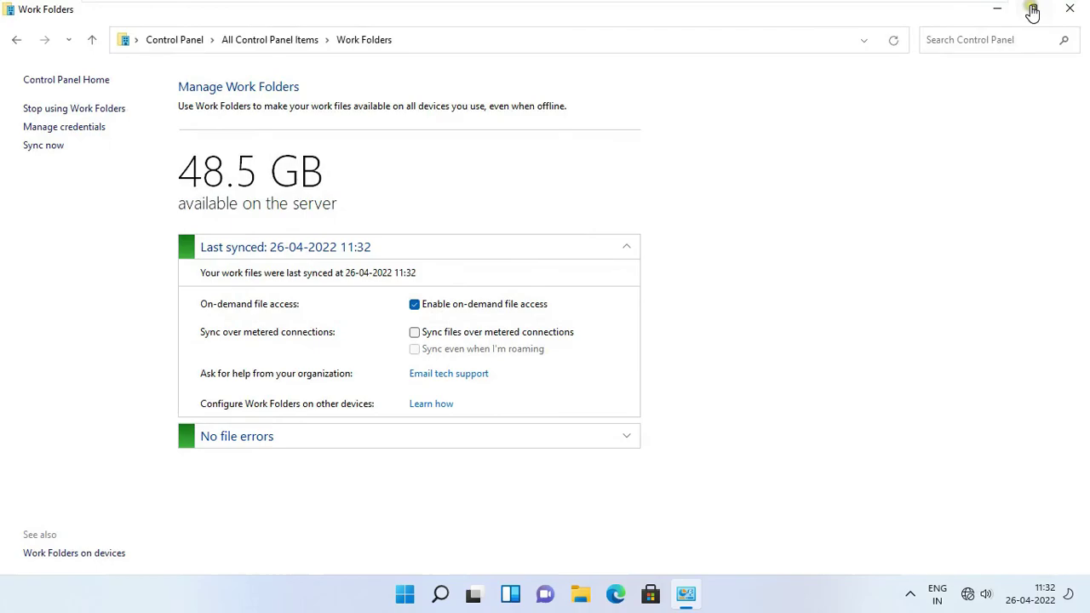
Step: Close the client's Work Folders settings and open This PC on the server
left_click(1070, 9)
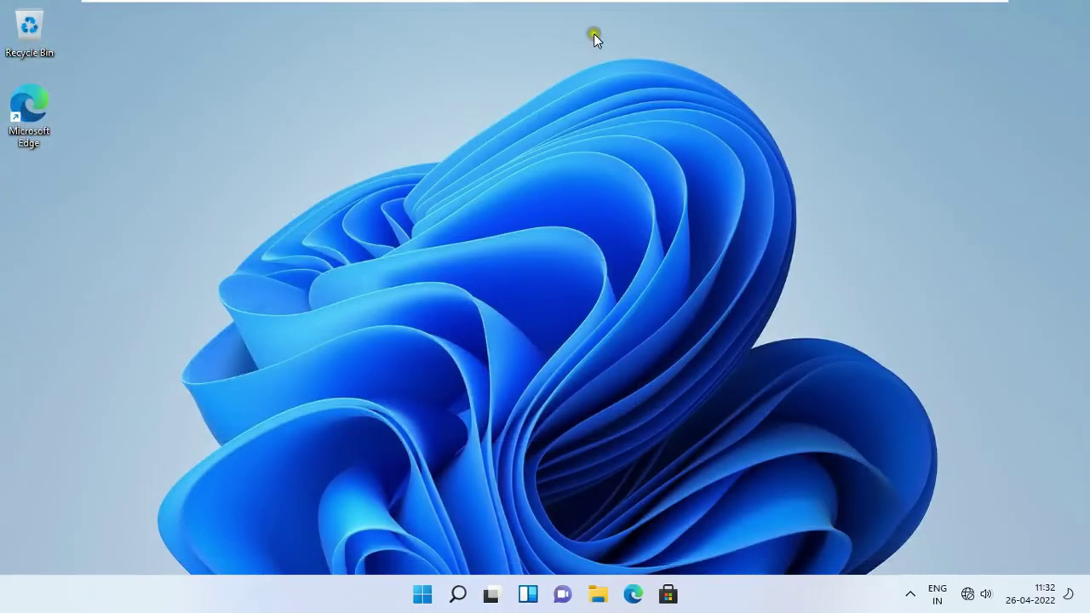
mouse_move(634, 6)
left_click(714, 7)
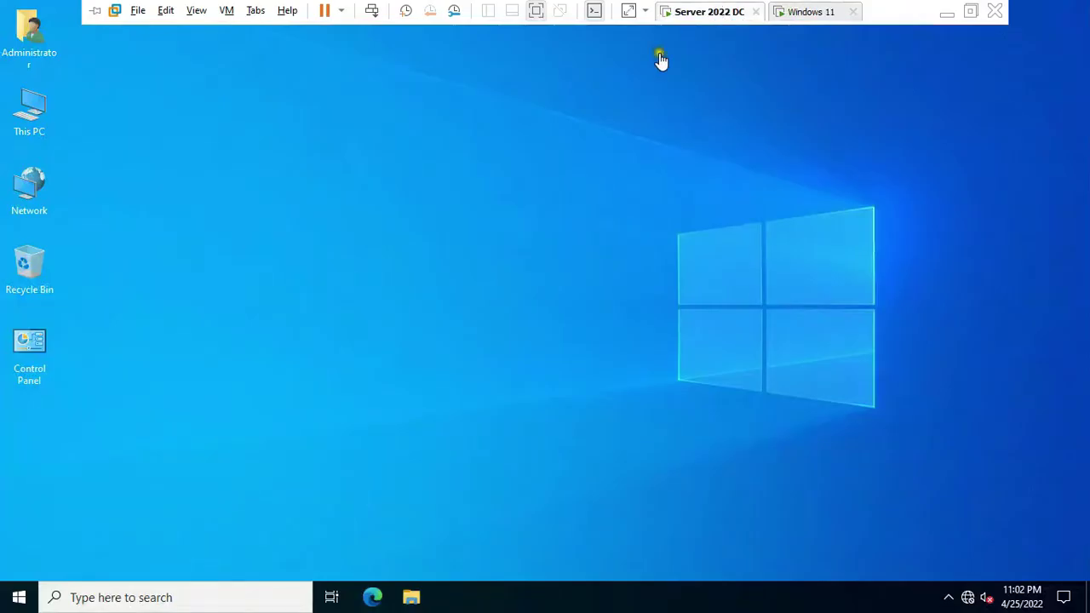
double_click(7, 117)
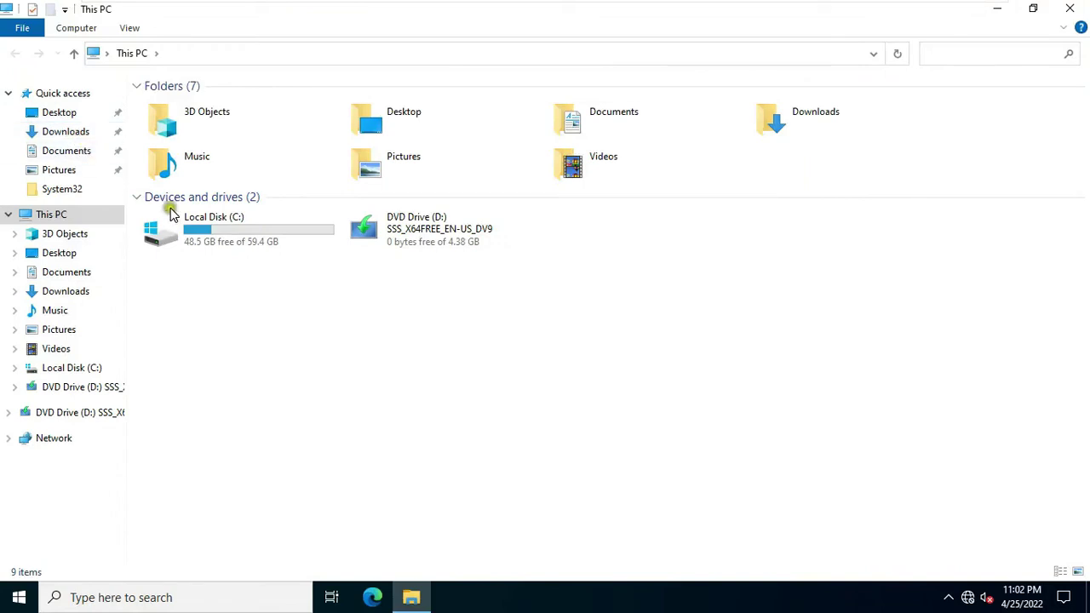
Step: Browse Local Disk (C:) to the WorkFolder folder, then return to This PC
left_click(244, 245)
double_click(244, 245)
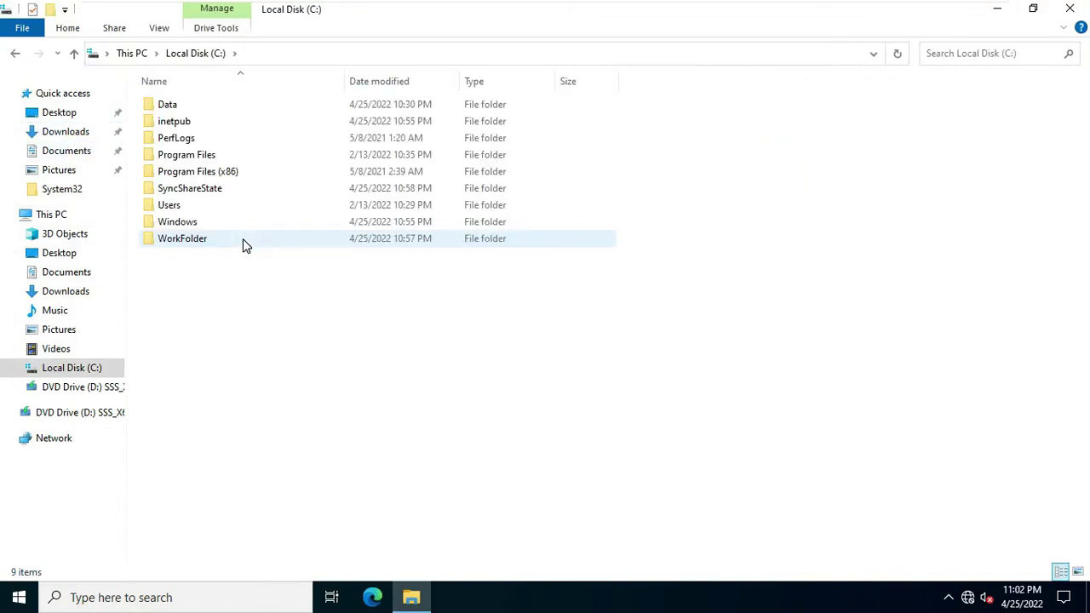
left_click(210, 242)
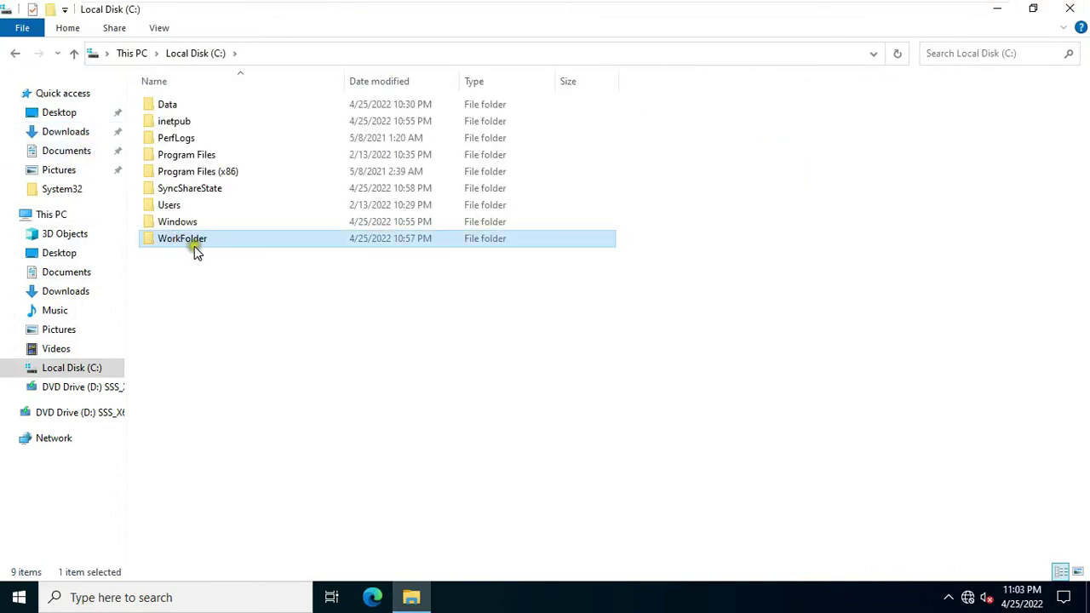
left_click(15, 53)
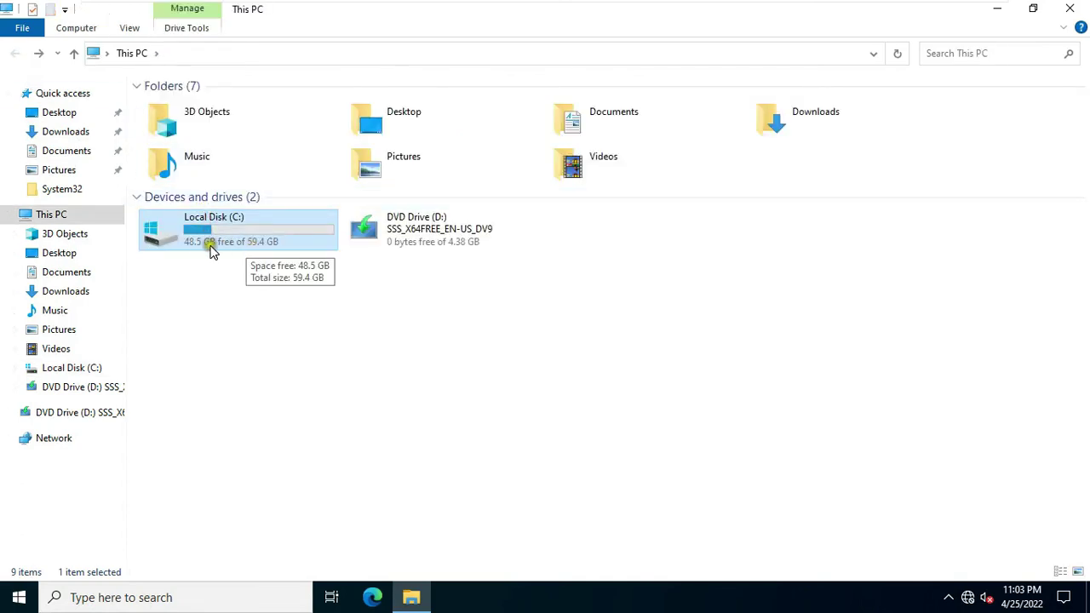
left_click(198, 247)
left_click(300, 217)
Step: On the Windows 11 client, open File Explorer at the Work Folders location
mouse_move(615, 5)
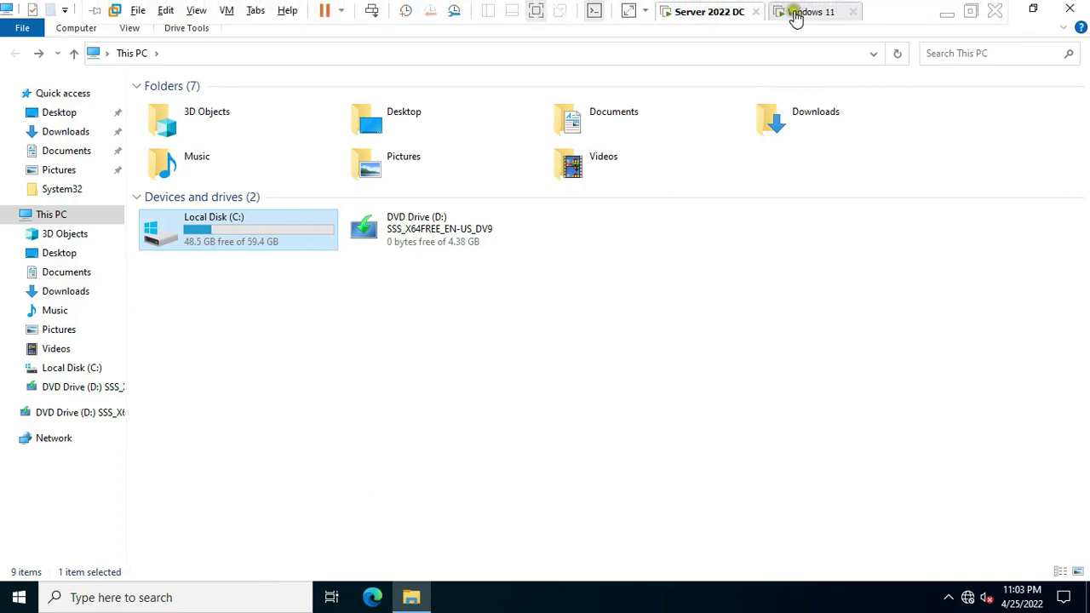
left_click(796, 13)
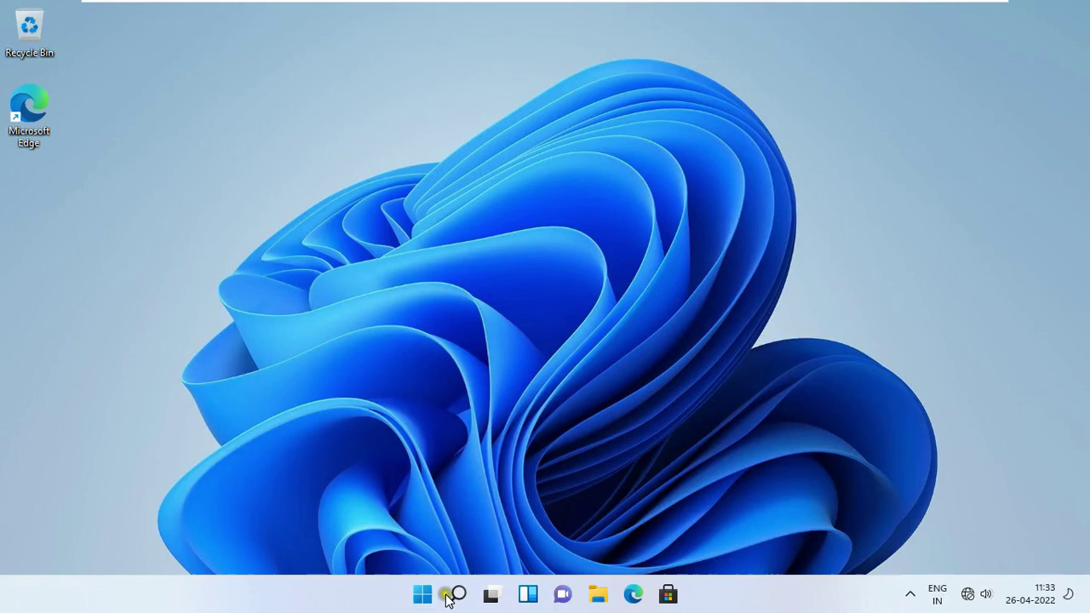
left_click(598, 593)
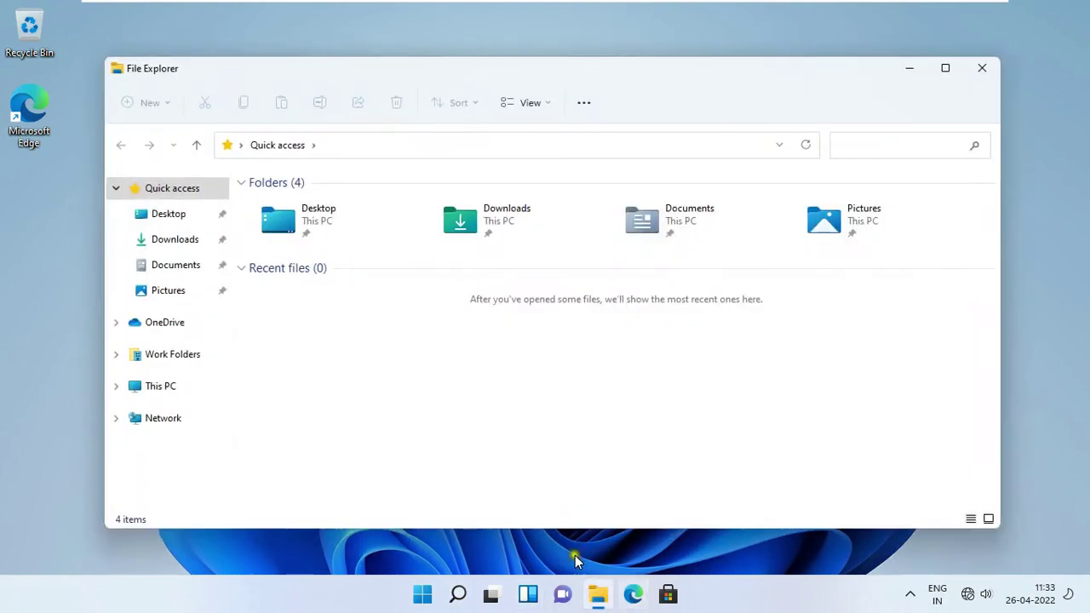
left_click(171, 356)
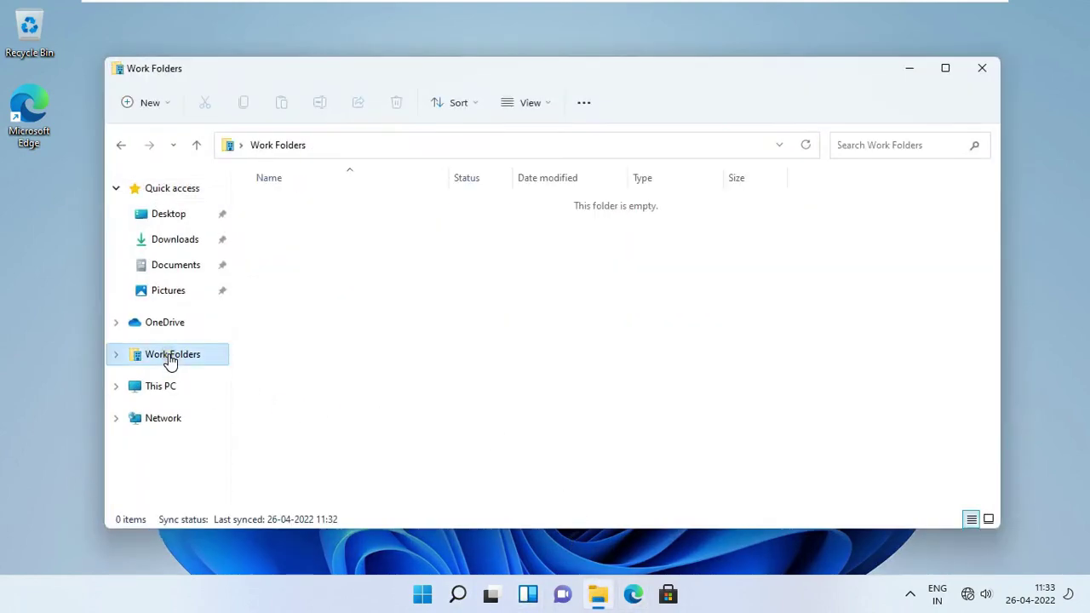
left_click(115, 354)
Step: Create a new folder named Data inside Work Folders
right_click(346, 308)
mouse_move(464, 405)
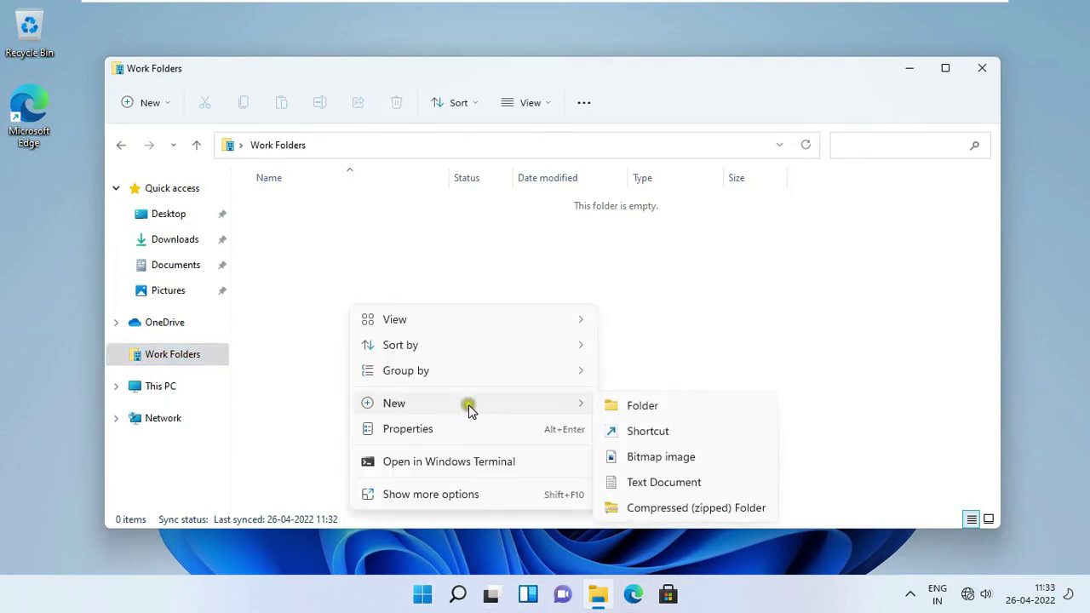
left_click(658, 409)
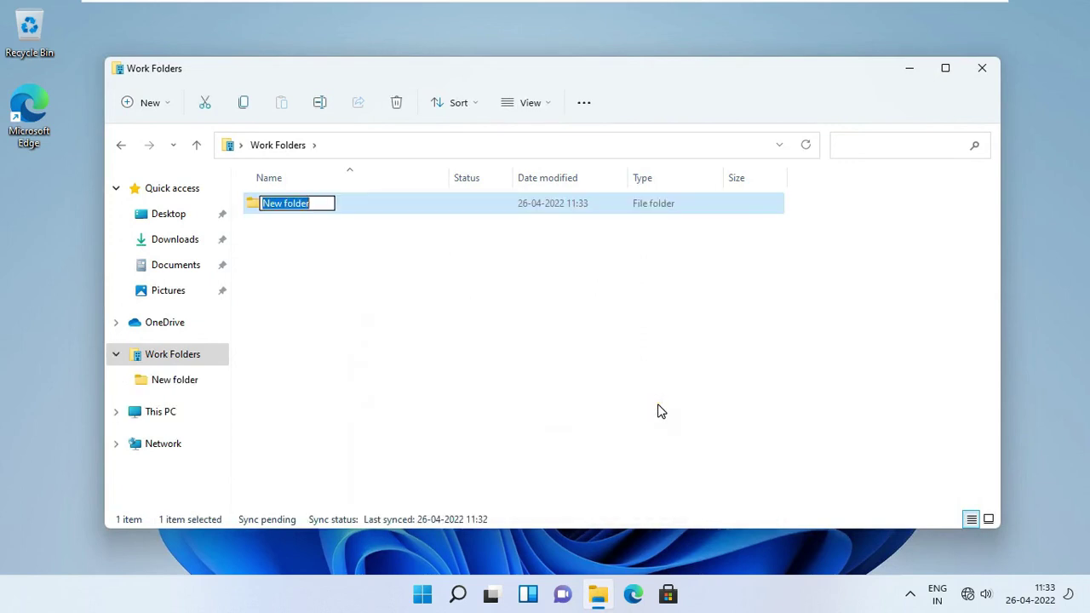
type("Data")
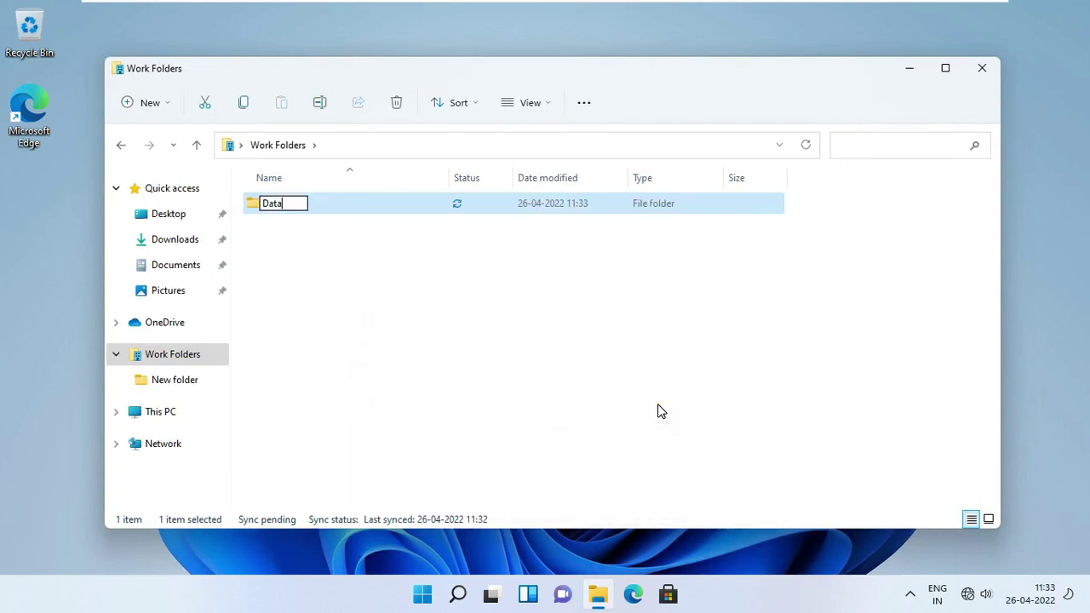
left_click(334, 247)
left_click(331, 249)
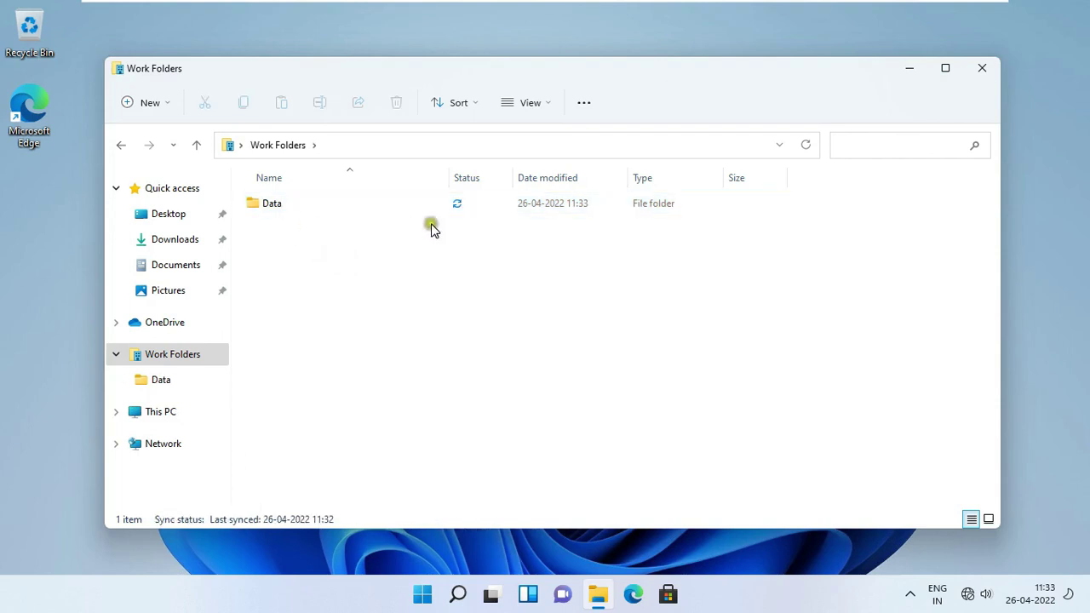
Step: Inside Data, create a text document named Hello, then close the window
left_click(273, 213)
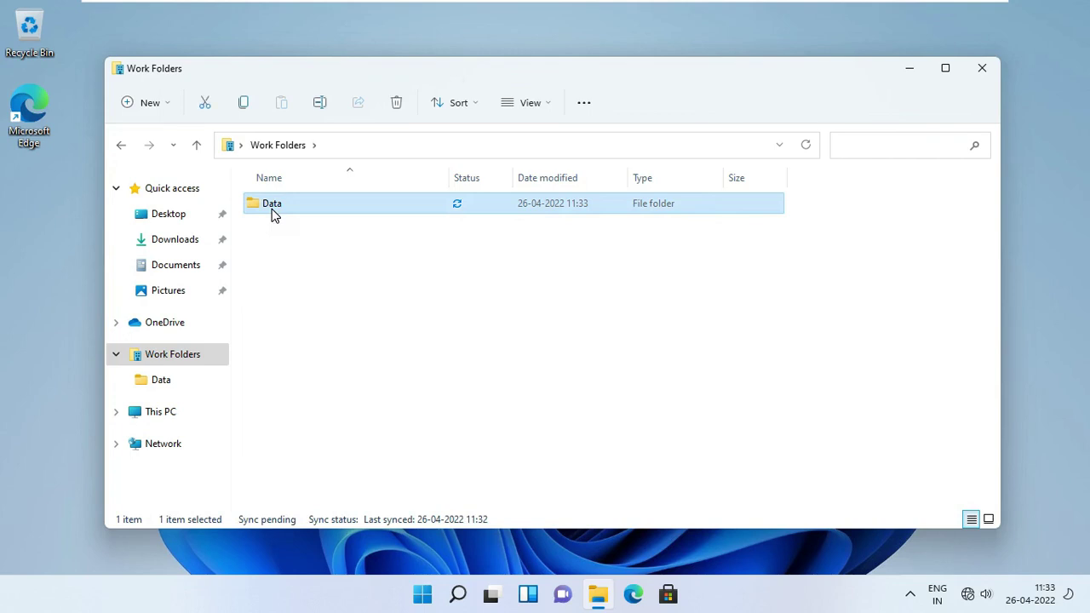
double_click(273, 213)
right_click(342, 348)
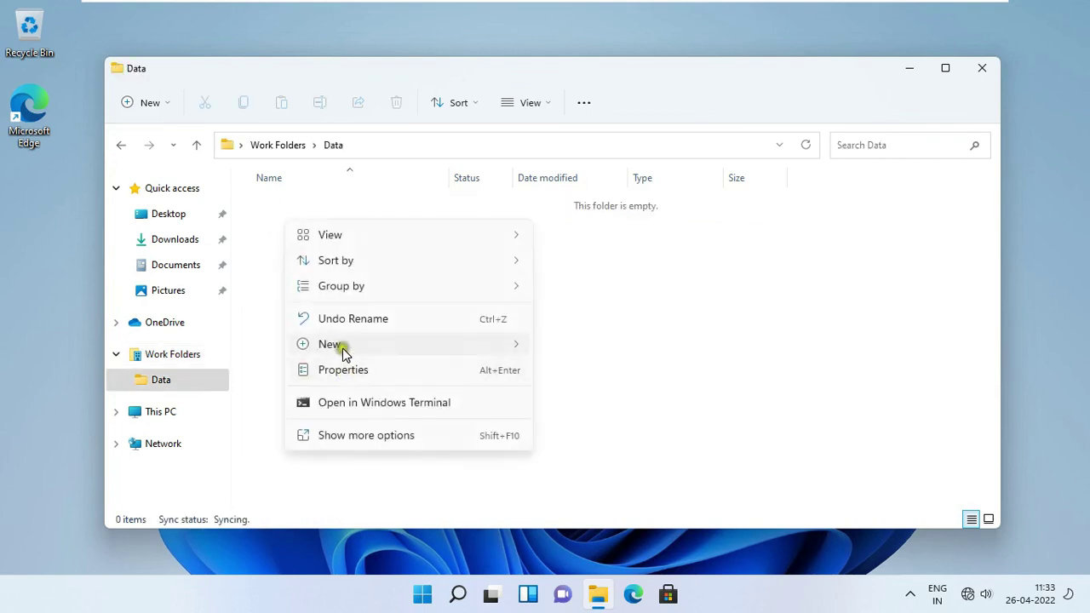
mouse_move(408, 343)
left_click(621, 423)
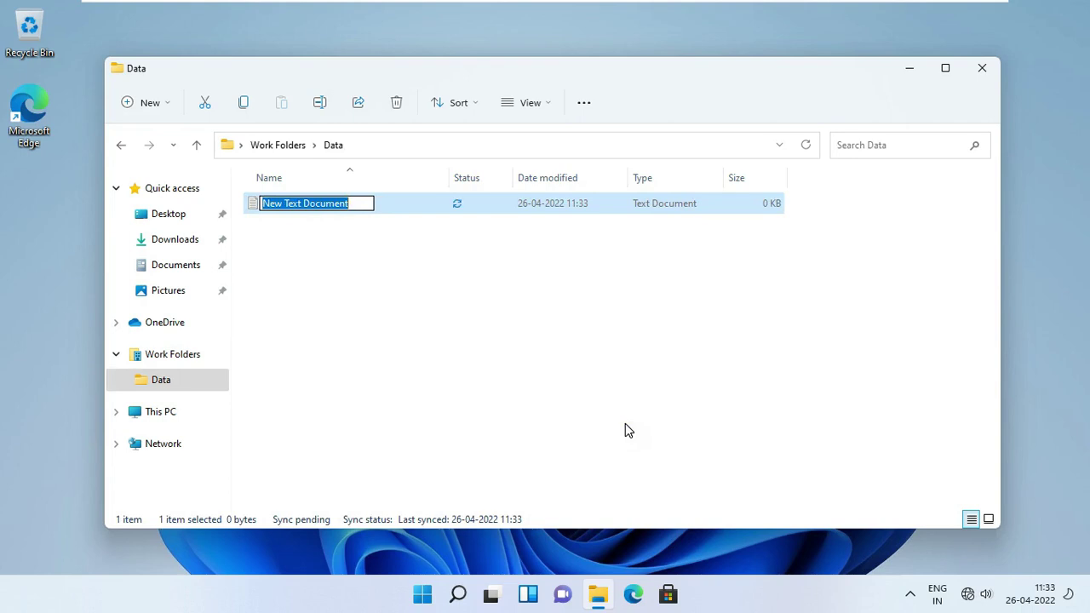
type("Hello")
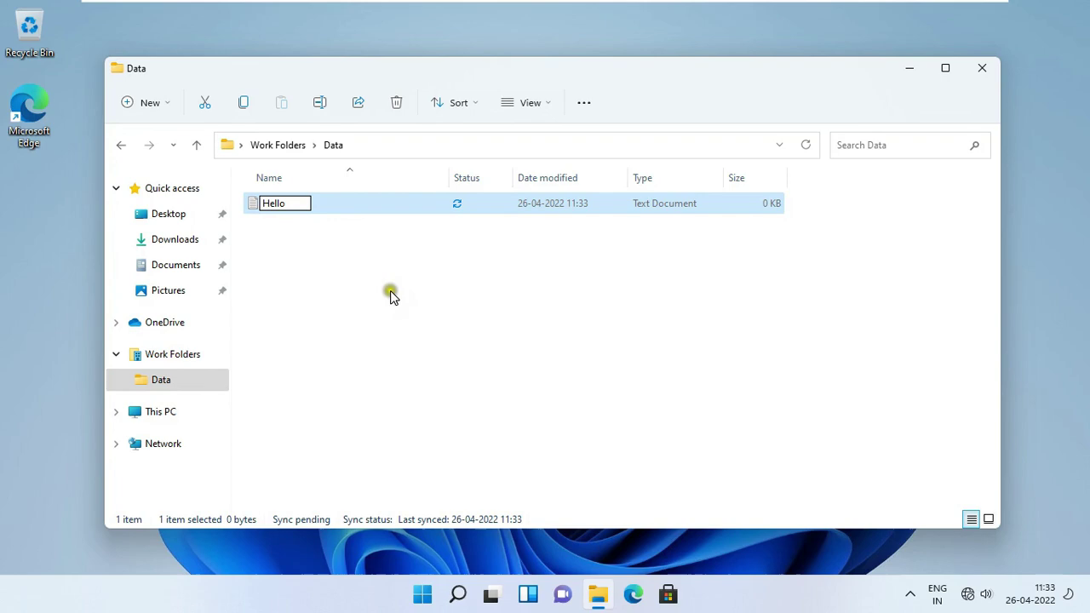
left_click(338, 240)
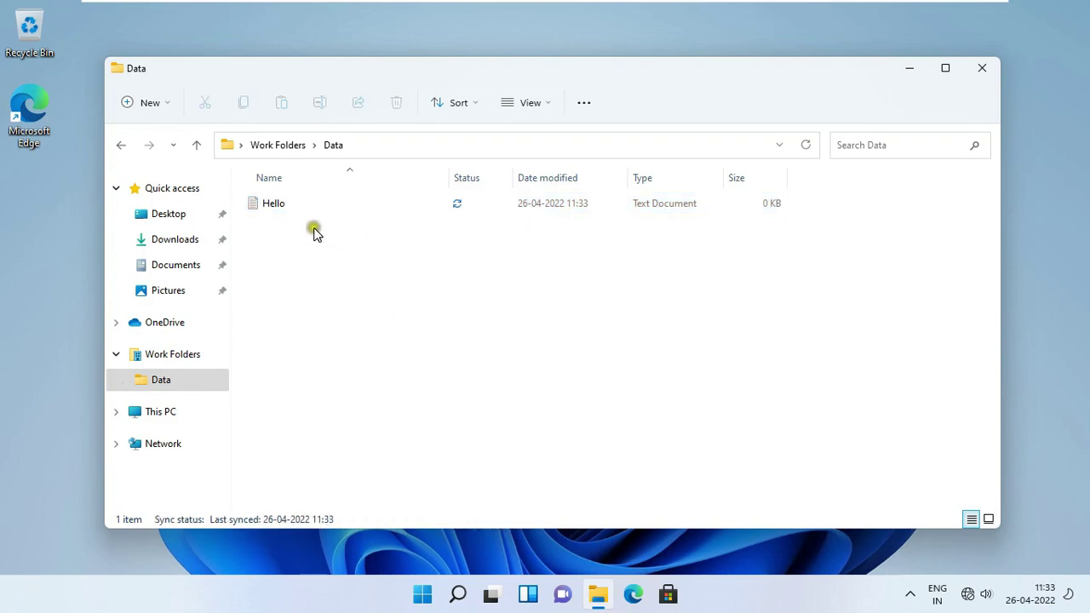
left_click(982, 67)
Step: On the server, open C:\WorkFolder, the user's folder, then Data to see Hello synced
mouse_move(863, 10)
left_click(724, 11)
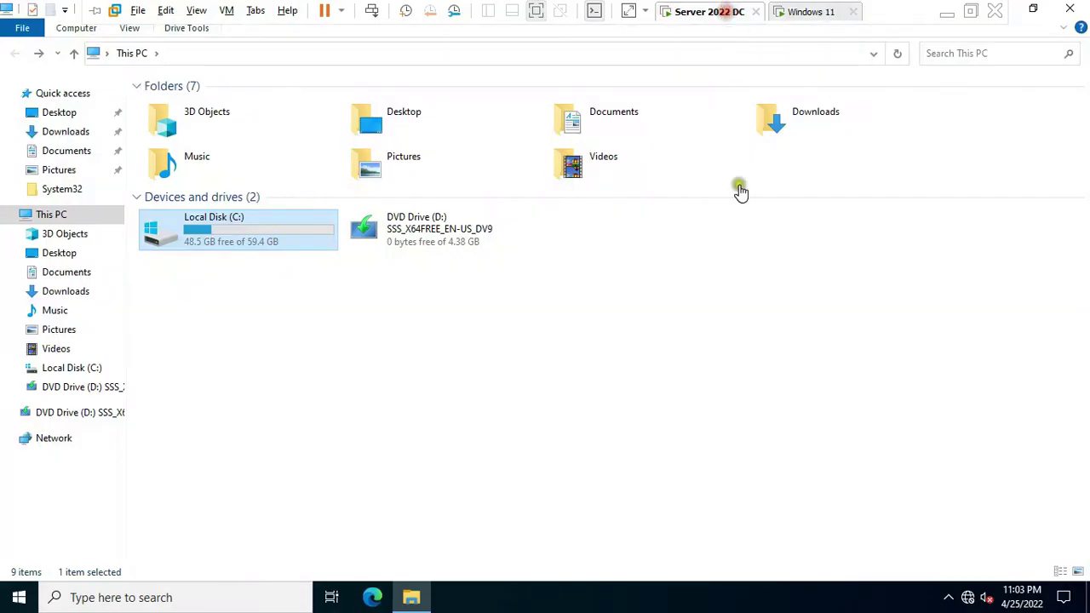
double_click(241, 244)
double_click(180, 237)
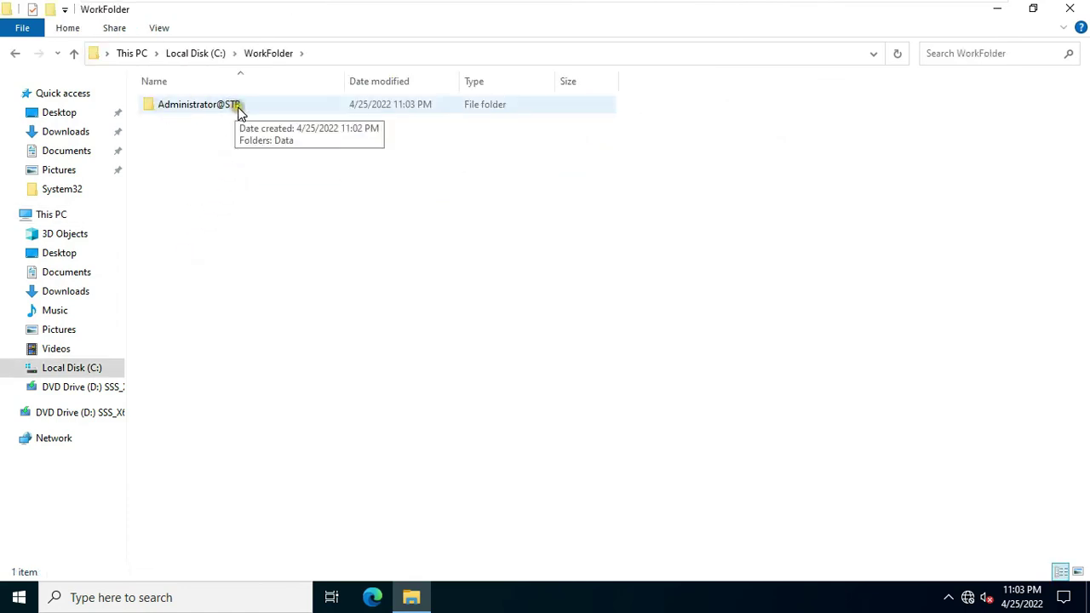
left_click(217, 110)
double_click(218, 111)
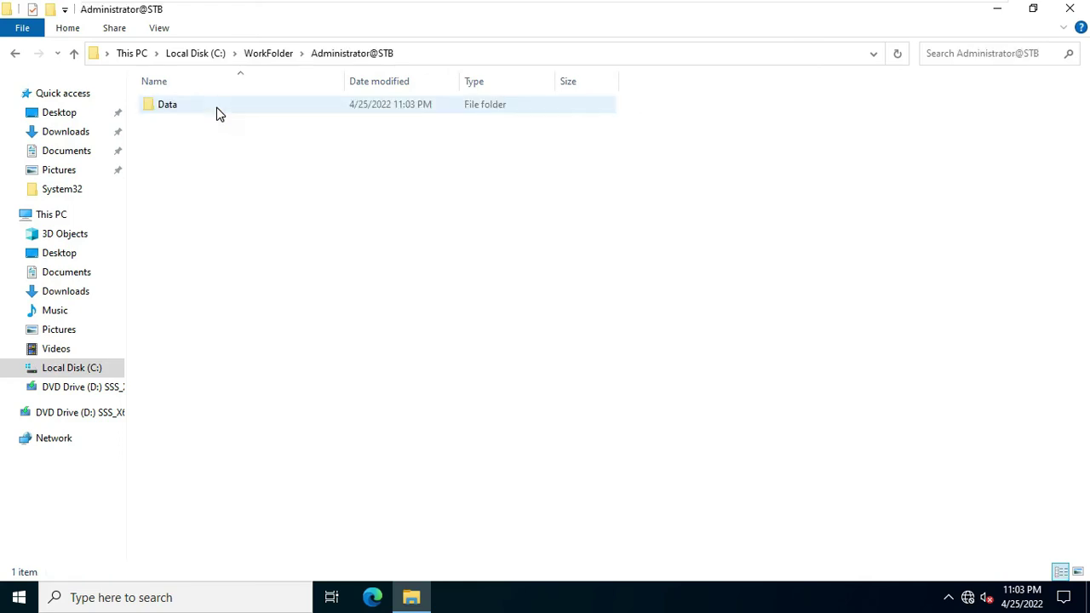
double_click(162, 107)
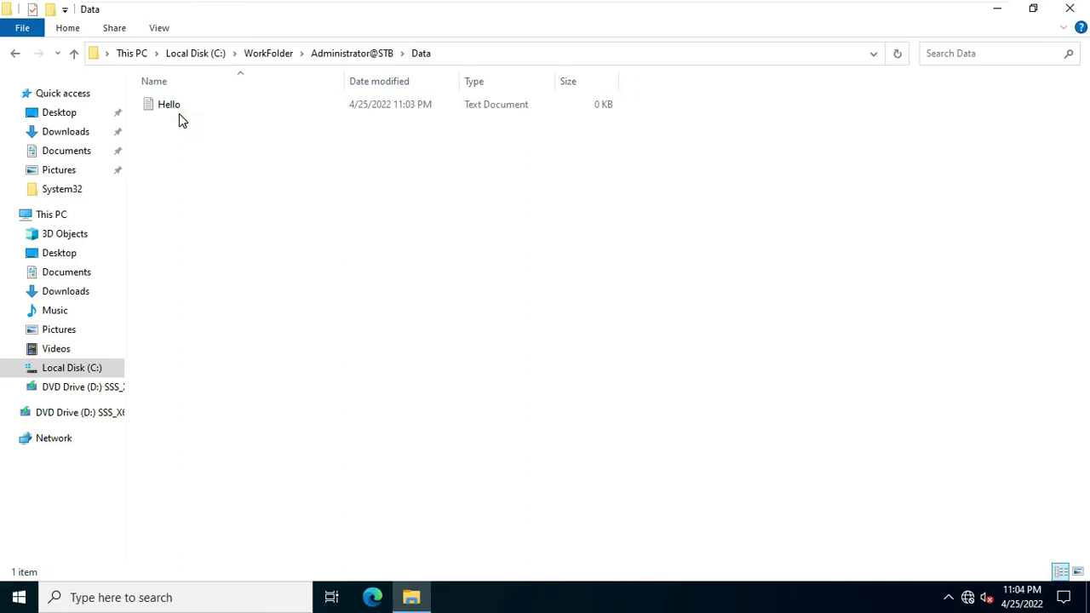
left_click(15, 54)
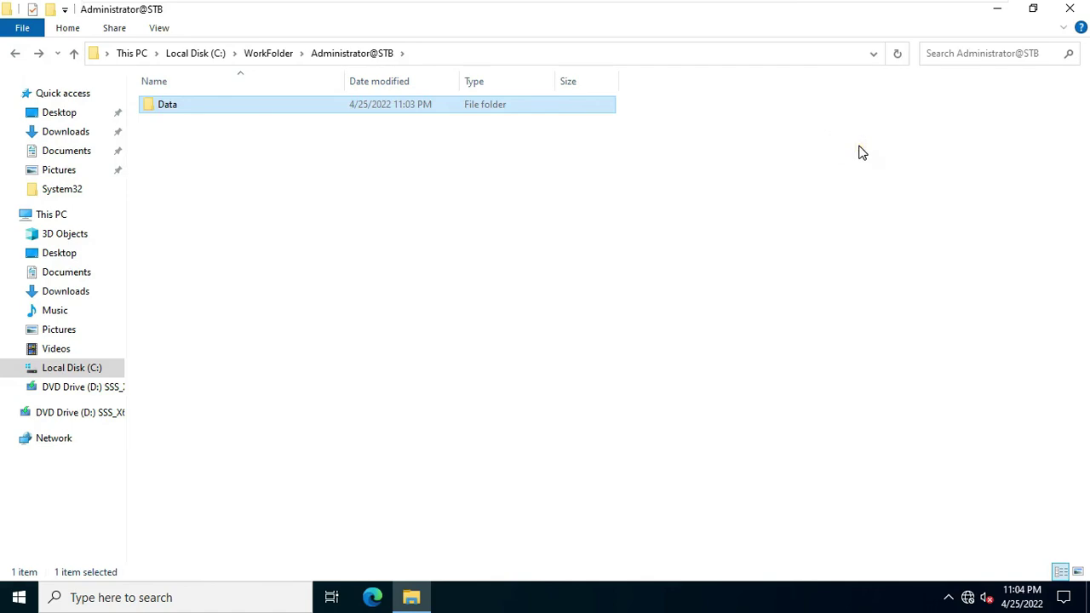
left_click(1069, 9)
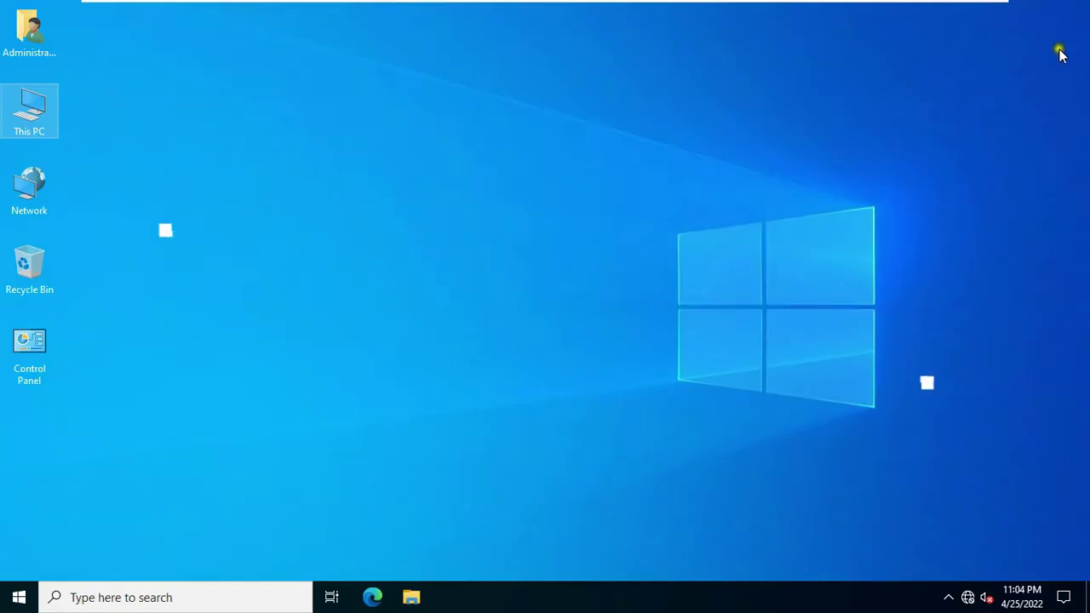